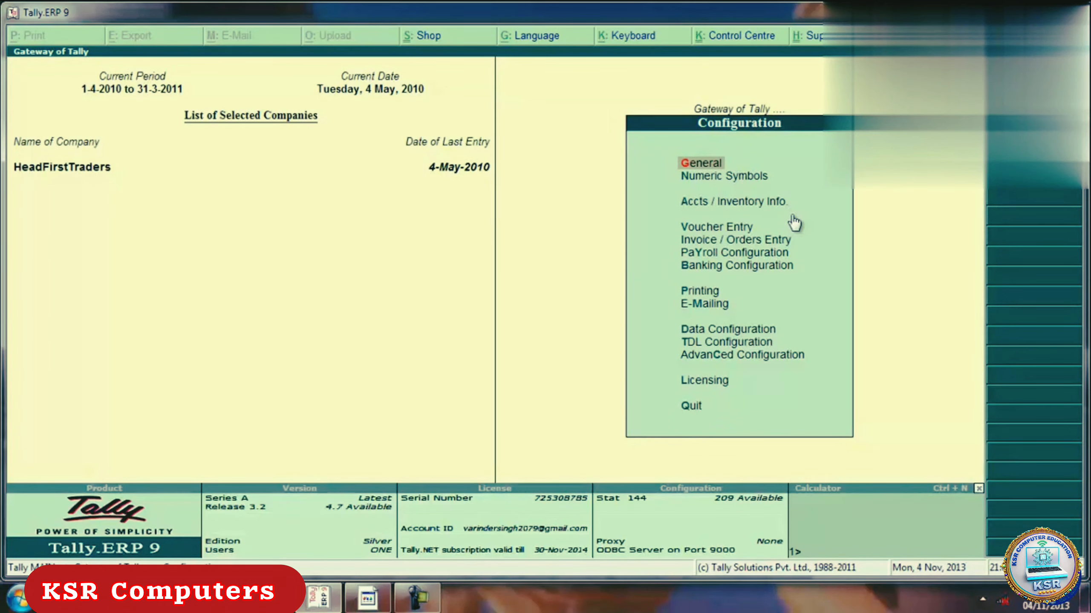
Enable component list details (Bill of Materials) for inventory in the Accts / Inventory Info. master configuration, then leave the configuration.
{"action": "left_click", "coordinate": [717, 210]}
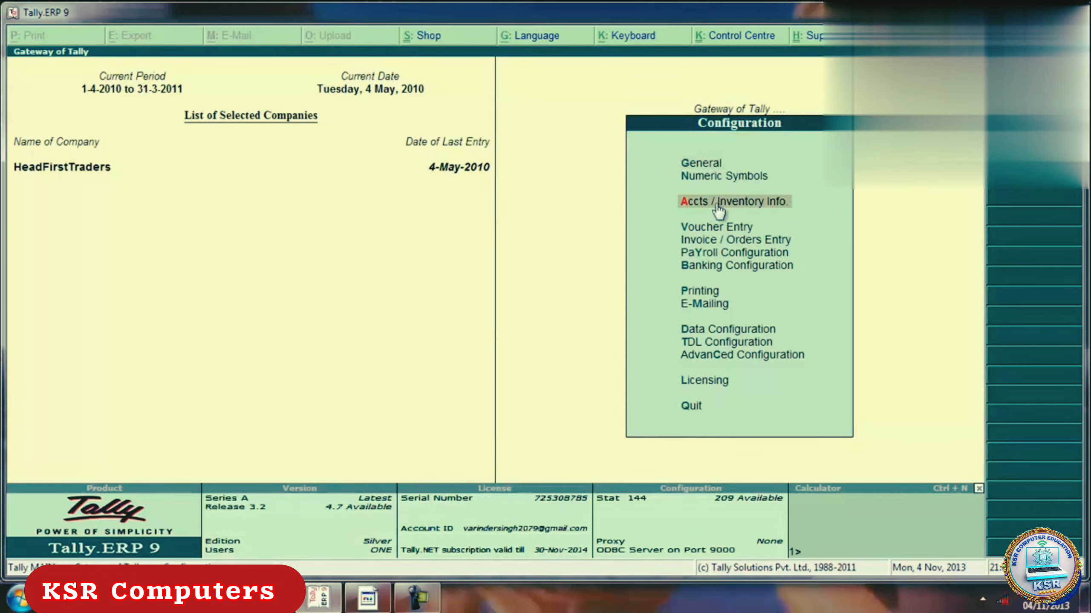
{"action": "left_click", "coordinate": [718, 212]}
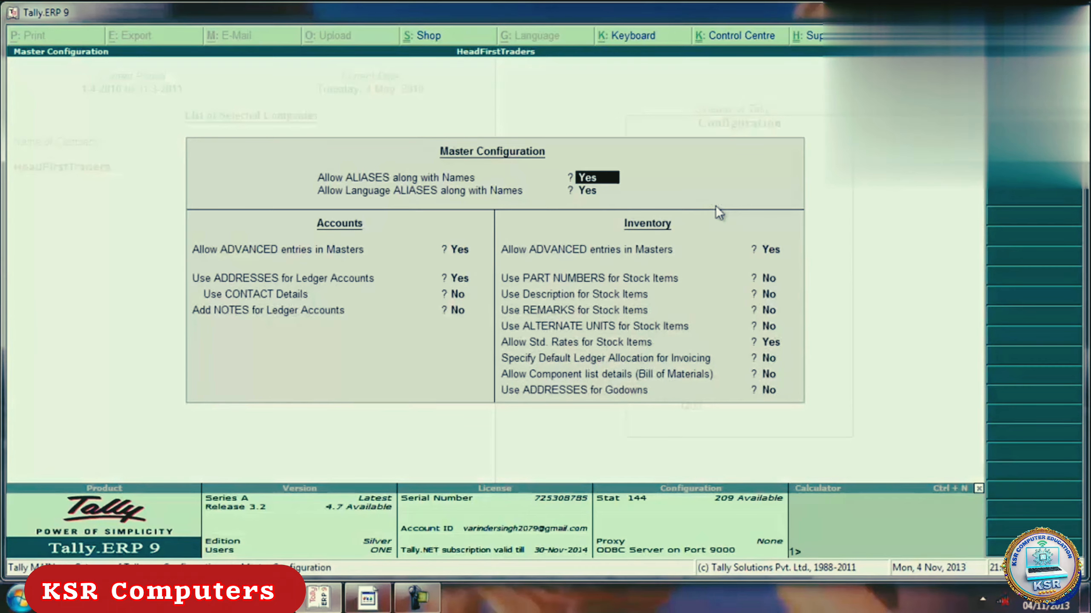
{"action": "left_click", "coordinate": [769, 375]}
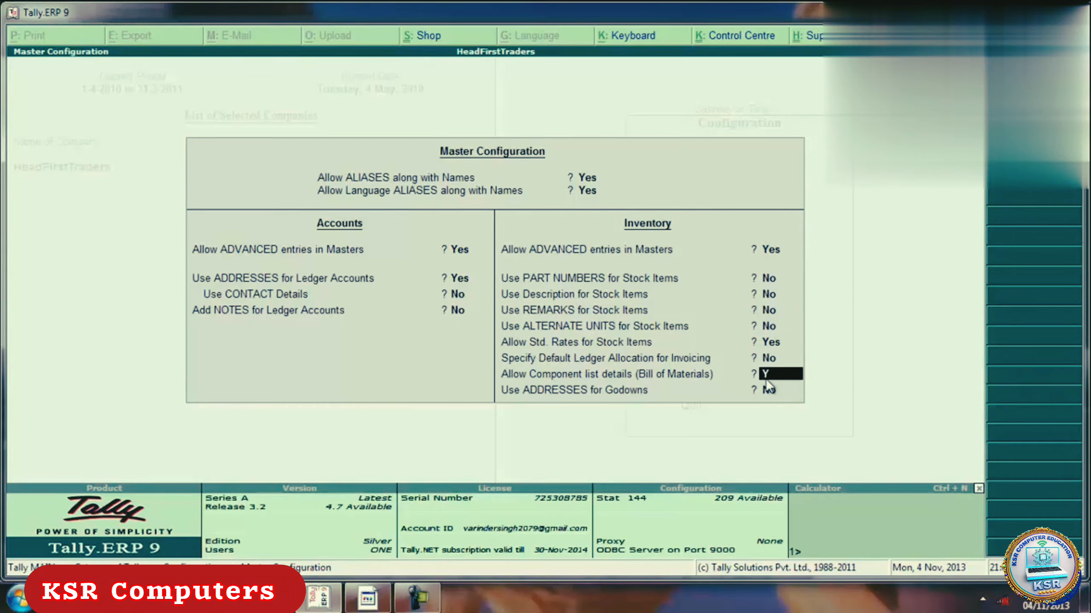
{"action": "type", "text": "ES"}
{"action": "key", "text": "Return"}
{"action": "key", "text": "Return"}
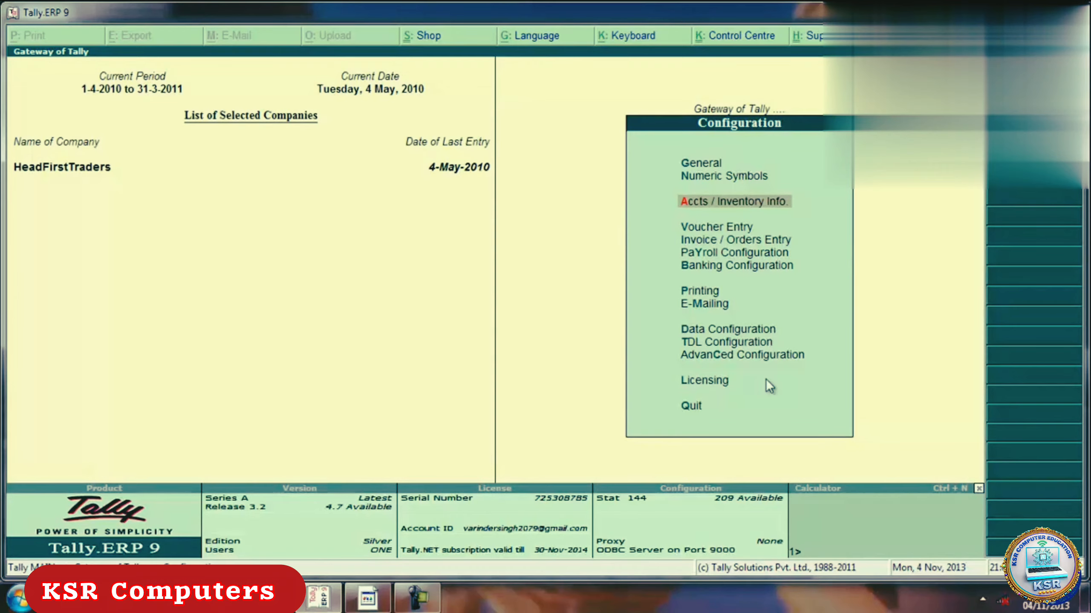
{"action": "key", "text": "Escape"}
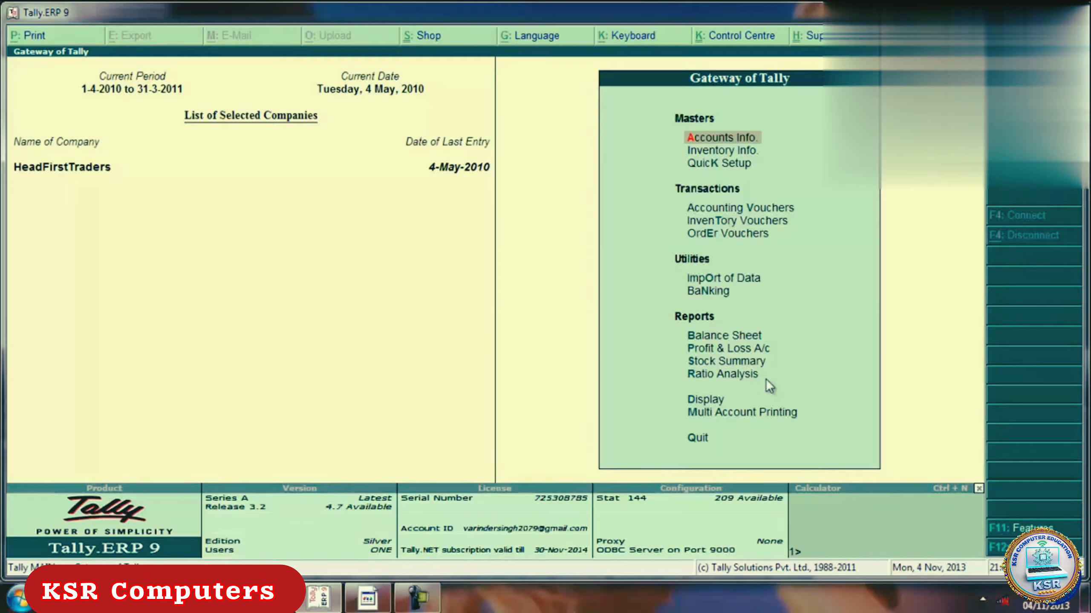
Create a single stock group named COMPONENT under Primary, with adding of item quantities set to No.
{"action": "key", "text": "Down"}
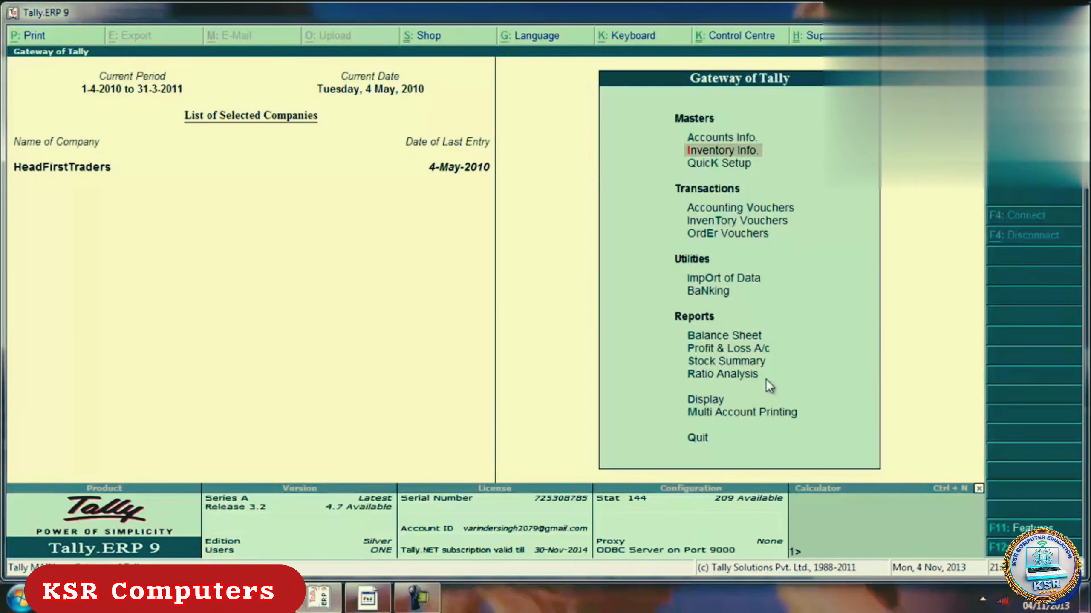
{"action": "key", "text": "Return"}
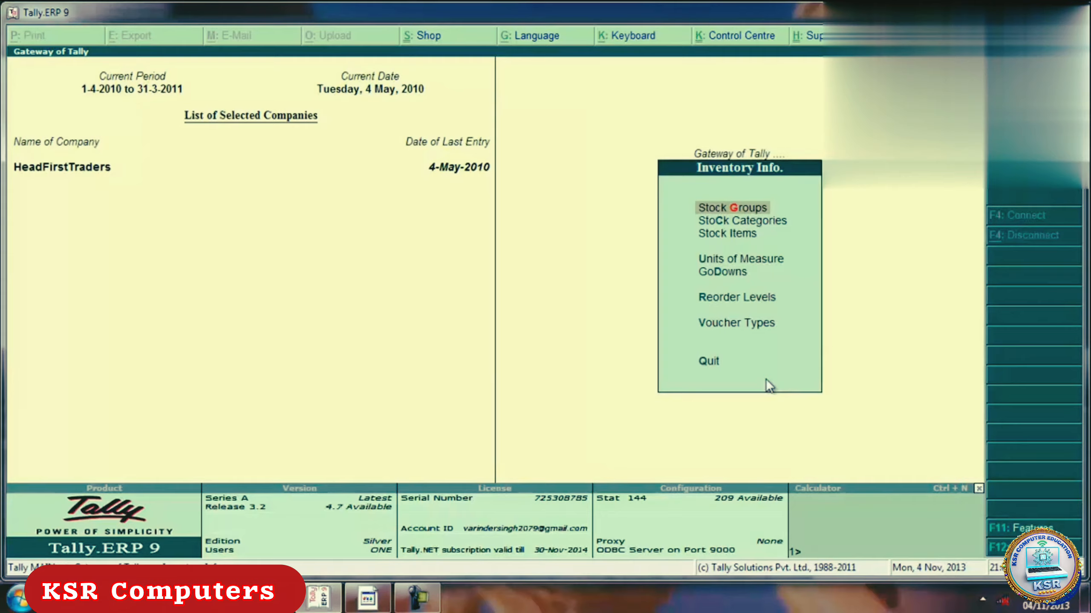
{"action": "key", "text": "Return"}
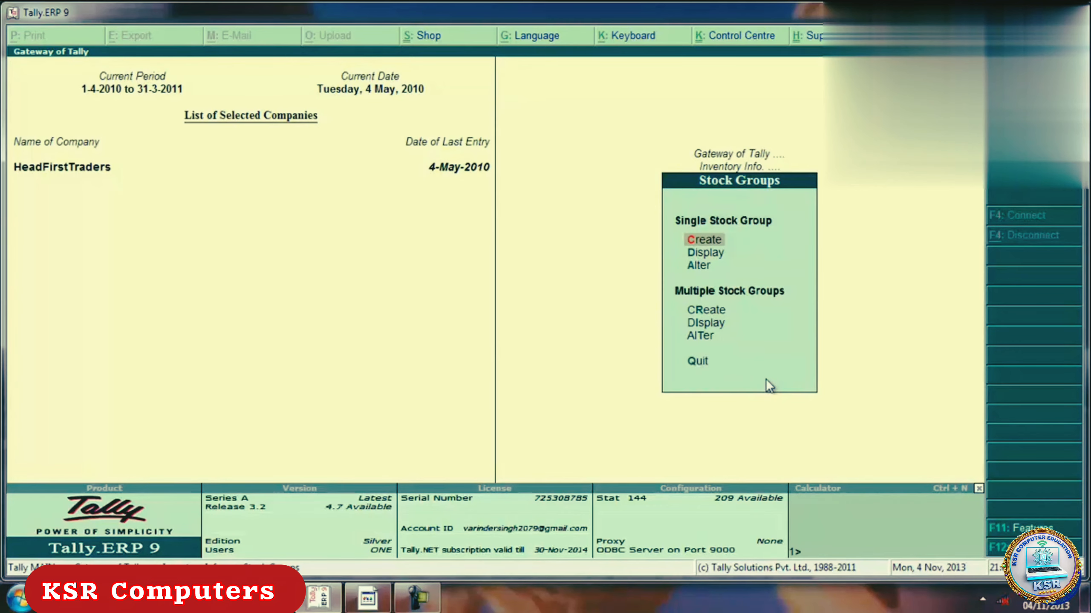
{"action": "key", "text": "Return"}
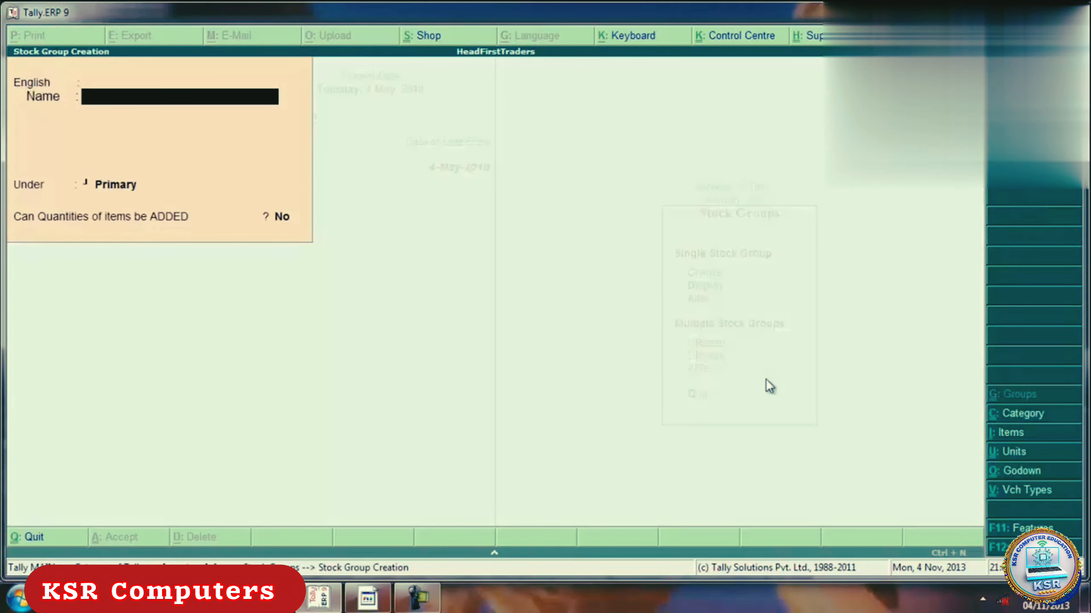
{"action": "type", "text": "COMPONENT"}
{"action": "key", "text": "Return"}
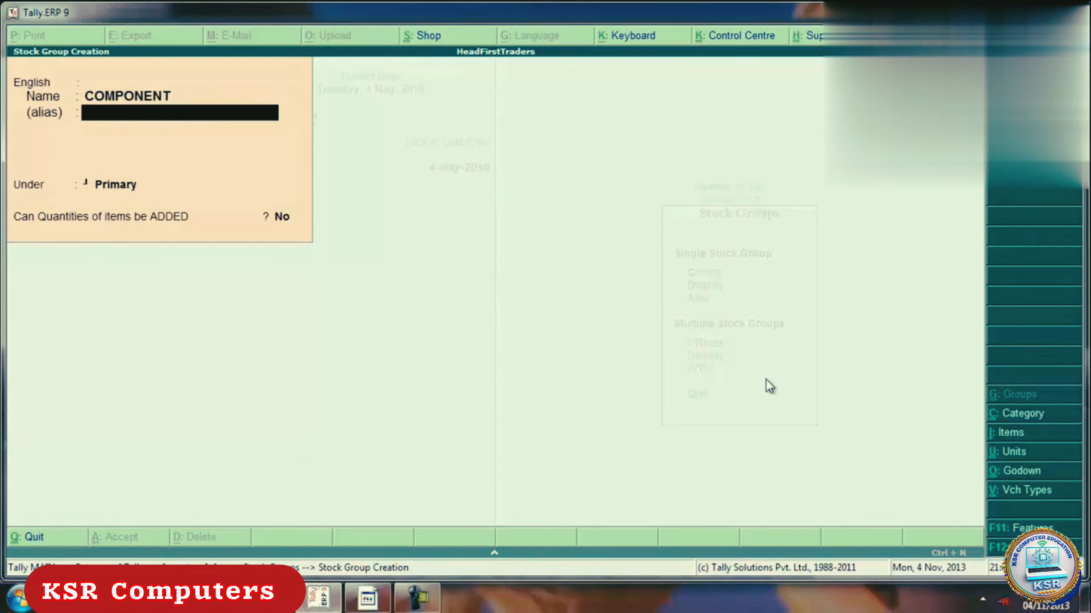
{"action": "key", "text": "Return"}
{"action": "key", "text": "Return"}
{"action": "key", "text": "Return"}
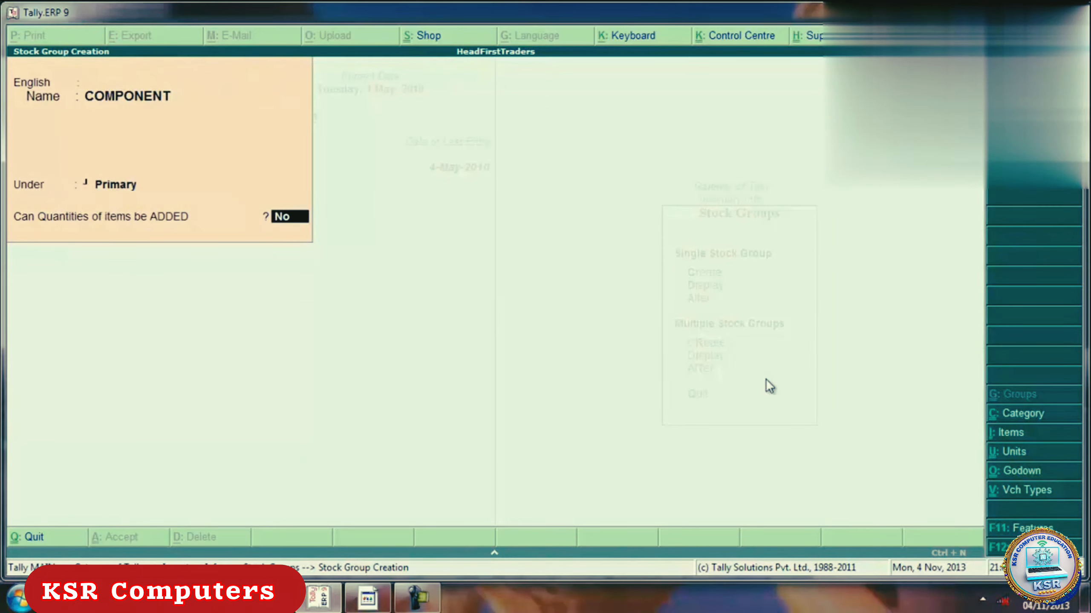
{"action": "key", "text": "Return"}
{"action": "key", "text": "Return"}
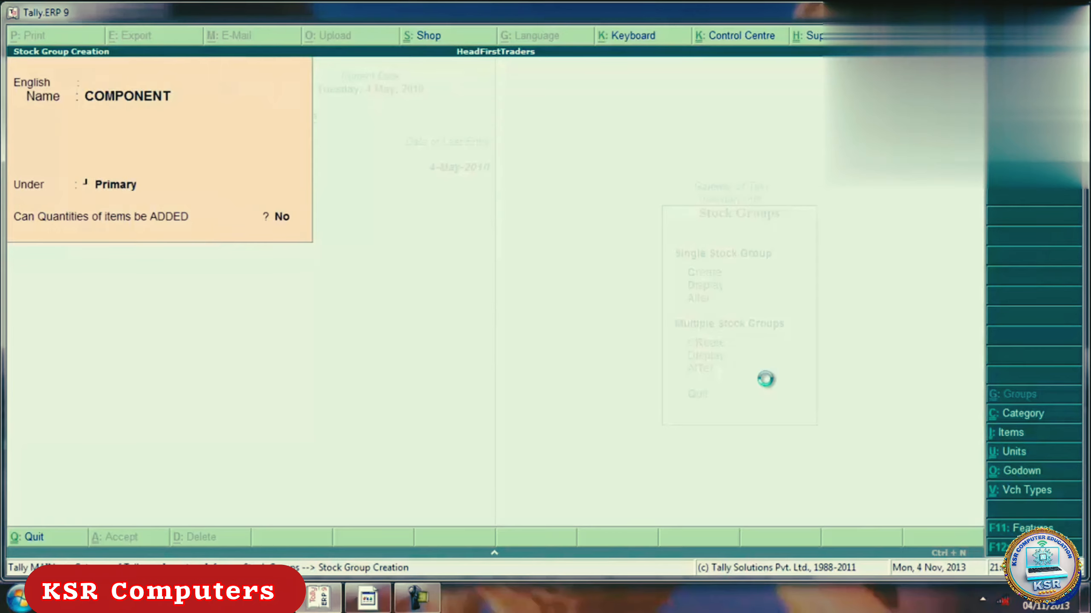
{"action": "key", "text": "Escape"}
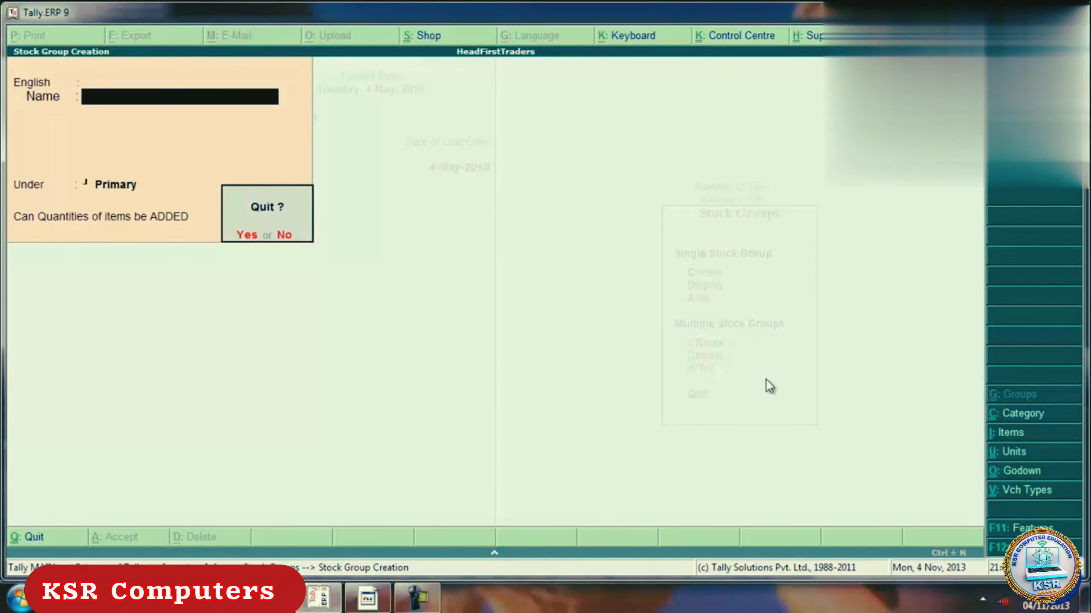
{"action": "key", "text": "Return"}
{"action": "key", "text": "Escape"}
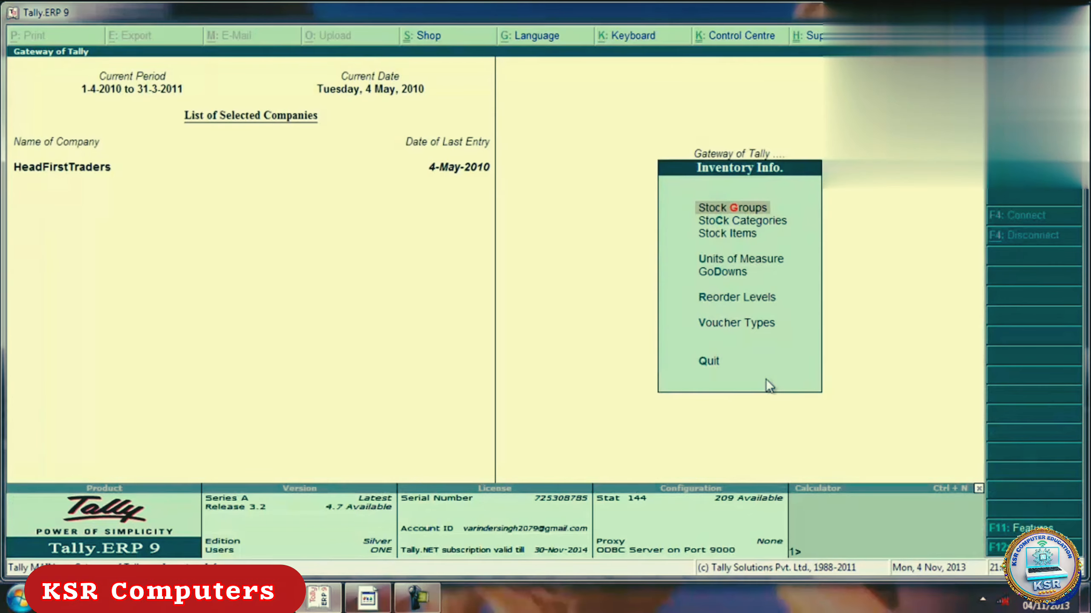
Start creating multiple stock items under the COMPONENT group, with Maintain in Batches set to No.
{"action": "key", "text": "Down"}
{"action": "key", "text": "Down"}
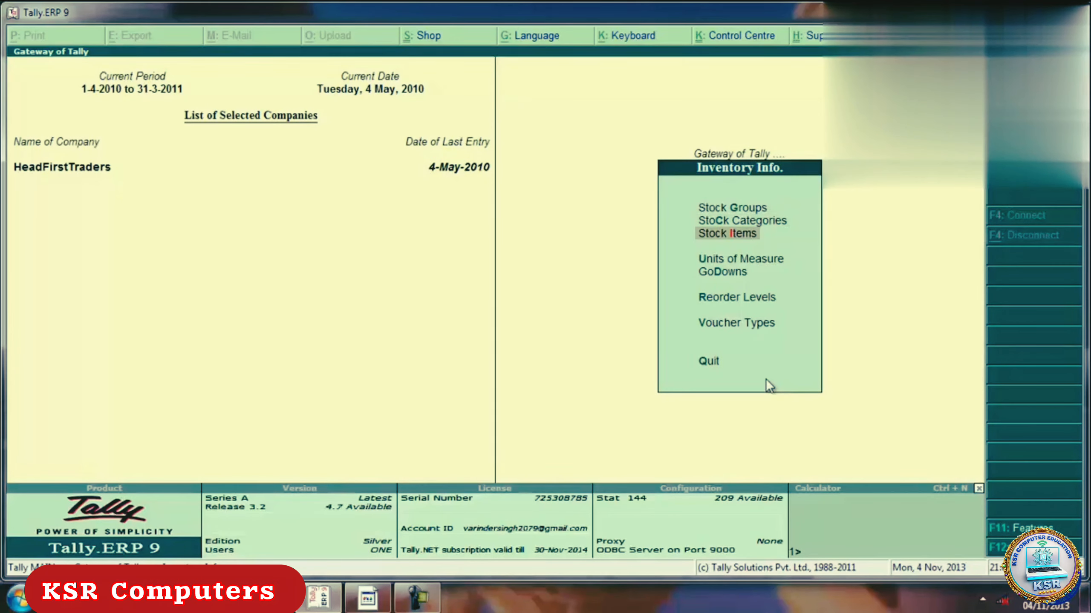
{"action": "key", "text": "Return"}
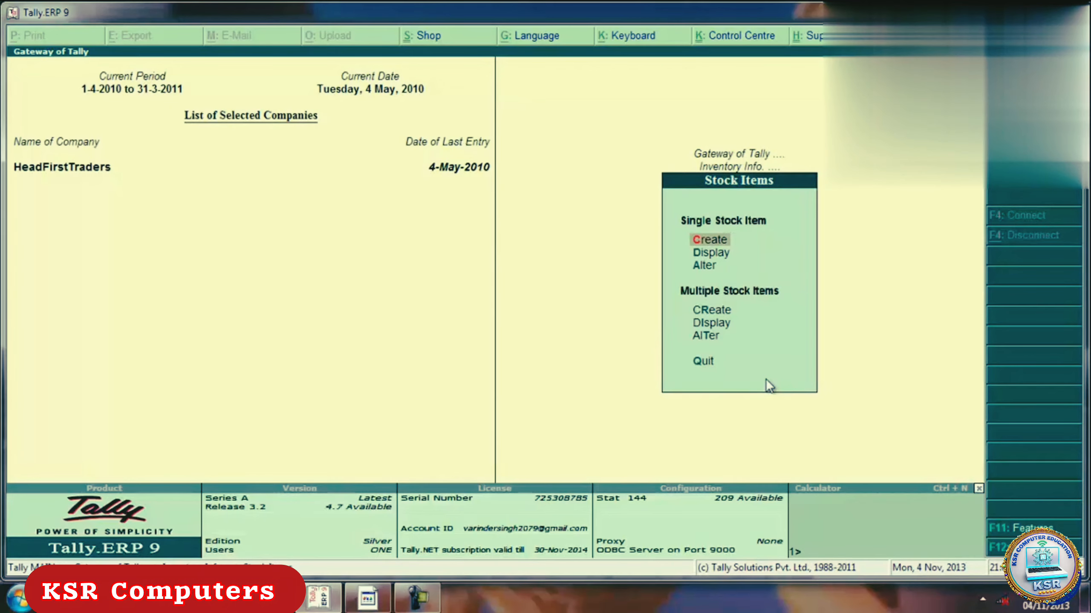
{"action": "key", "text": "Down"}
{"action": "key", "text": "Down"}
{"action": "key", "text": "Down"}
{"action": "key", "text": "Down"}
{"action": "key", "text": "Up"}
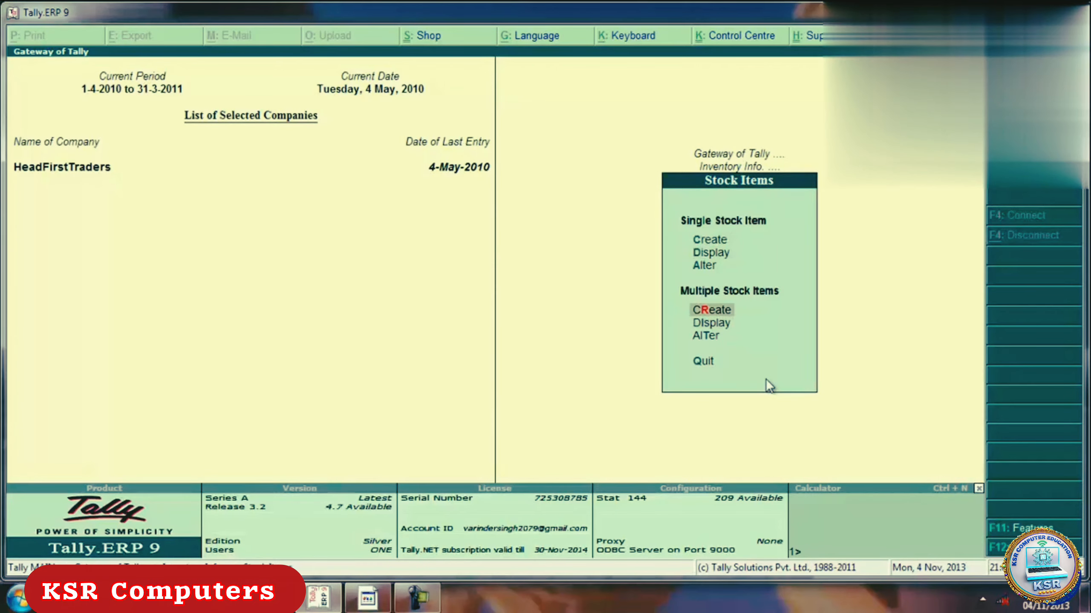
{"action": "key", "text": "Return"}
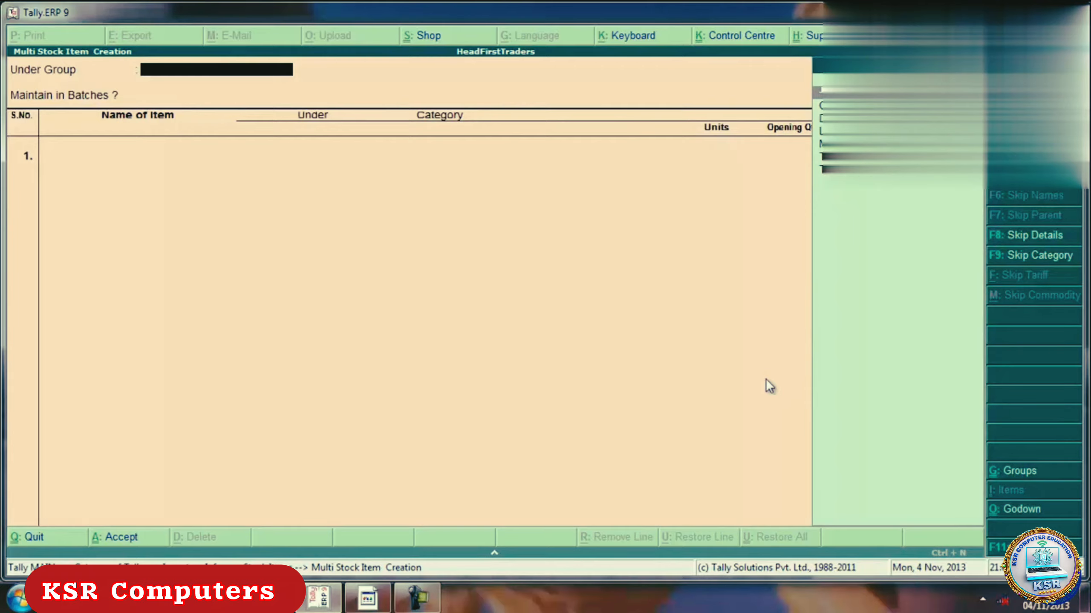
{"action": "key", "text": "Down"}
{"action": "key", "text": "Return"}
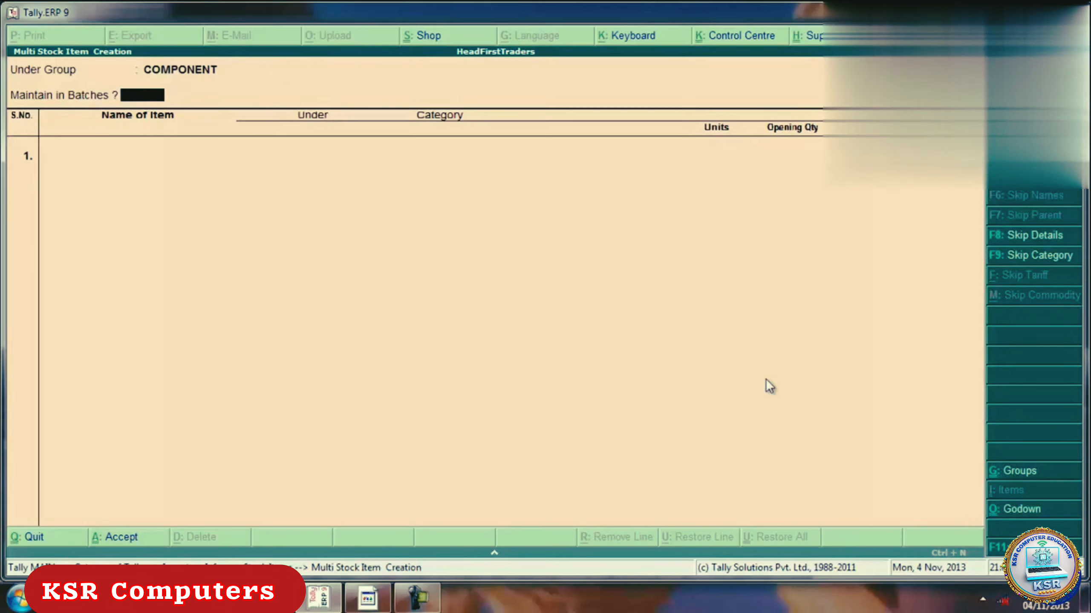
{"action": "type", "text": "no"}
{"action": "key", "text": "Return"}
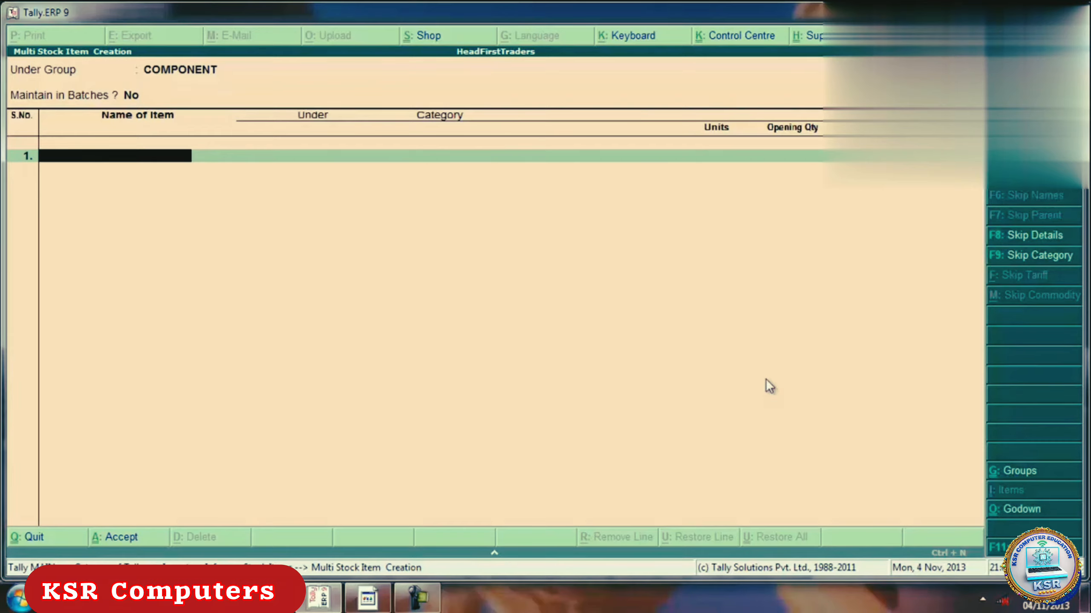
Add the stock item LCD with category Not Applicable, units pcs. and an opening quantity of 5.
{"action": "type", "text": "LCD"}
{"action": "key", "text": "Return"}
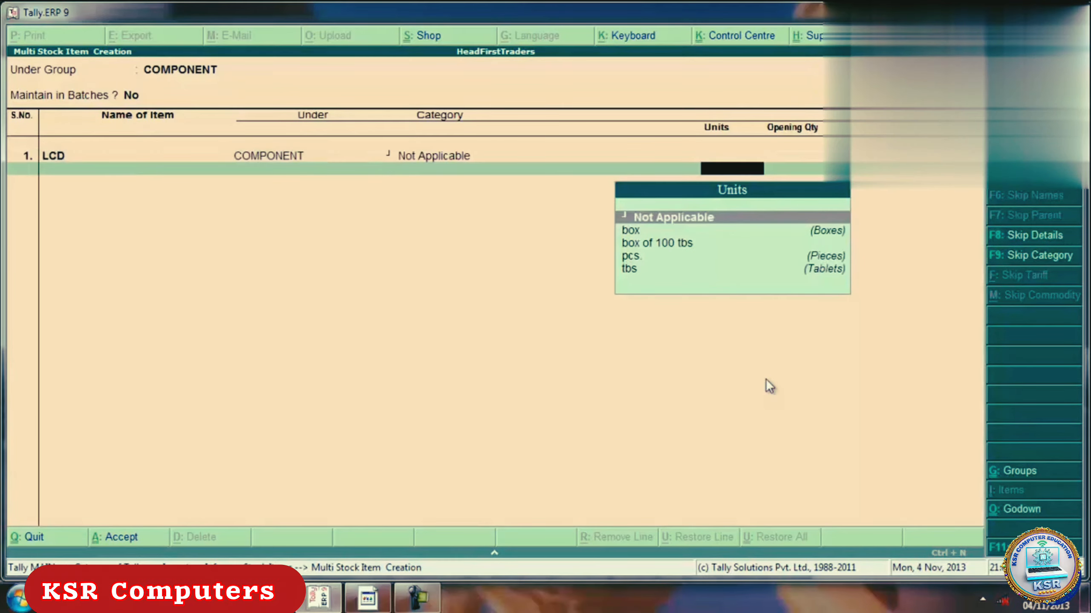
{"action": "key", "text": "BackSpace"}
{"action": "key", "text": "Return"}
{"action": "key", "text": "Down"}
{"action": "key", "text": "Down"}
{"action": "key", "text": "Down"}
{"action": "key", "text": "Return"}
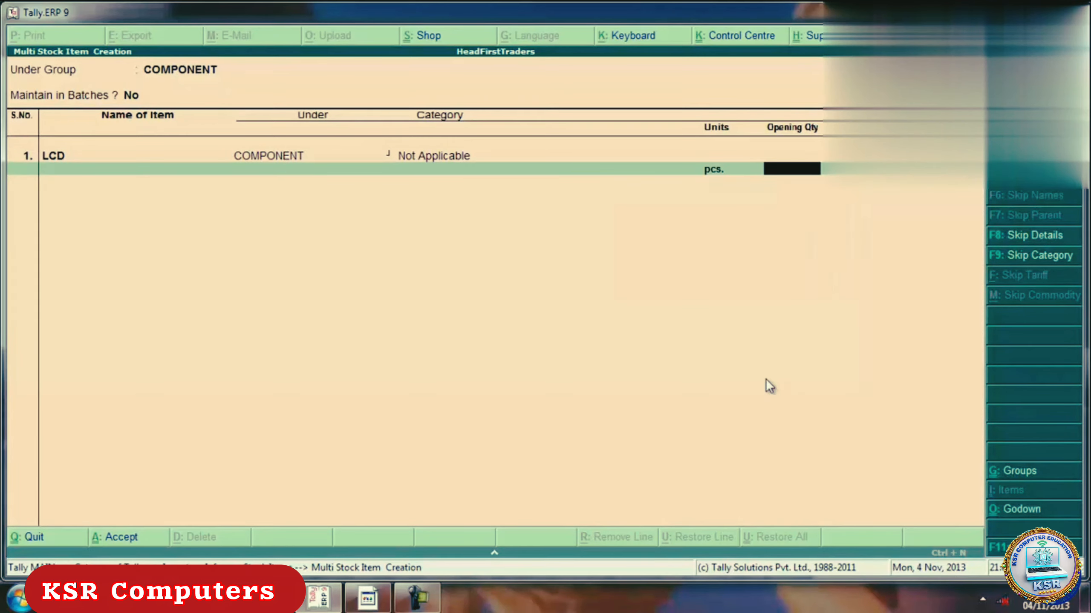
{"action": "type", "text": "5"}
{"action": "key", "text": "Return"}
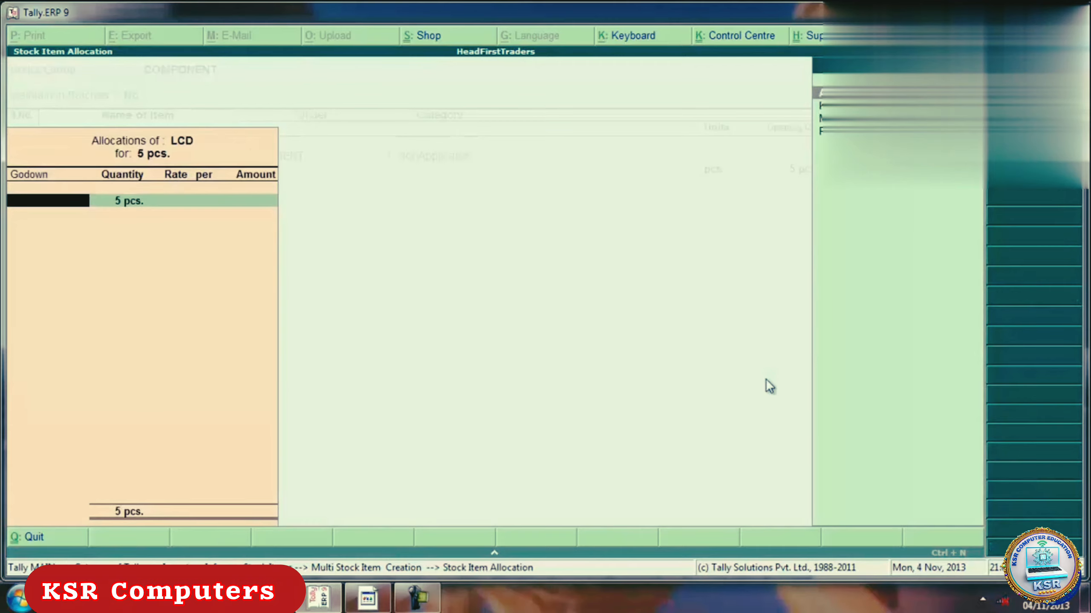
Allocate the 5 pcs. of LCD to the Main Location godown at a rate of 6500 per pcs.
{"action": "key", "text": "Down"}
{"action": "key", "text": "Down"}
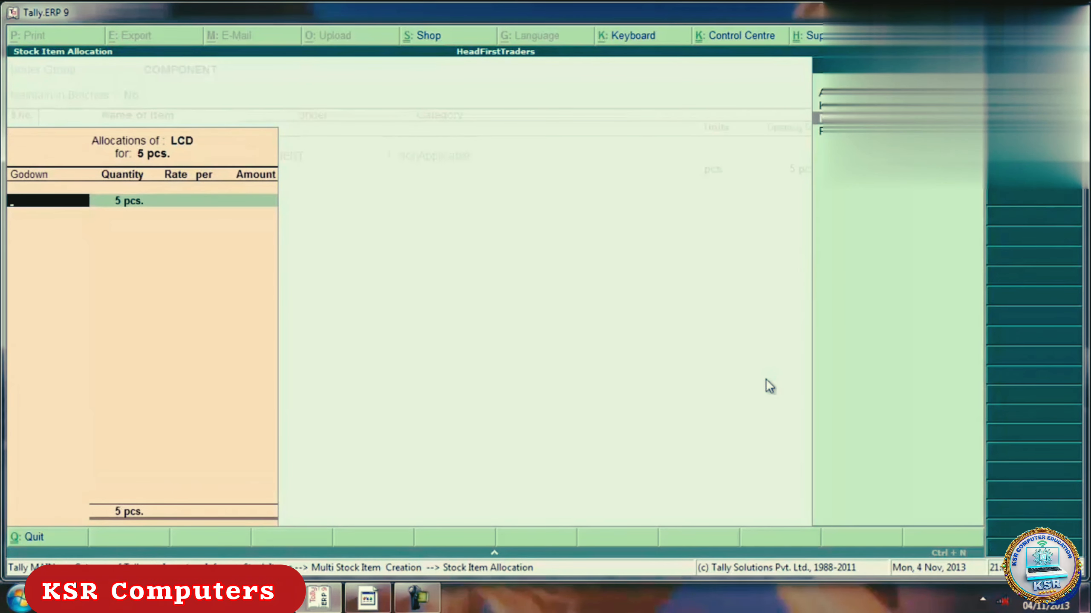
{"action": "key", "text": "Return"}
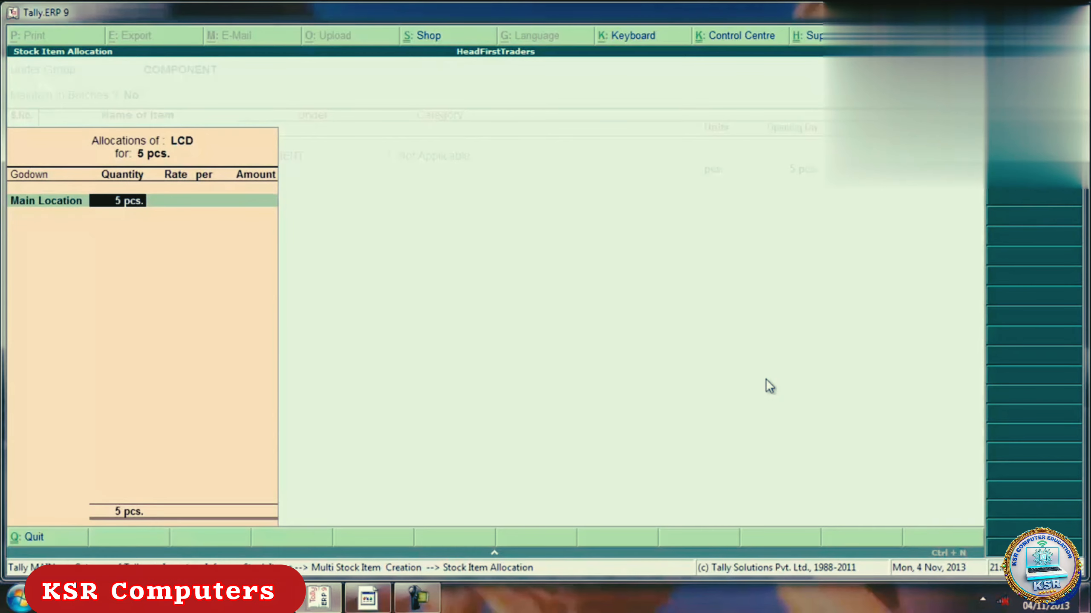
{"action": "key", "text": "Return"}
{"action": "type", "text": "6500"}
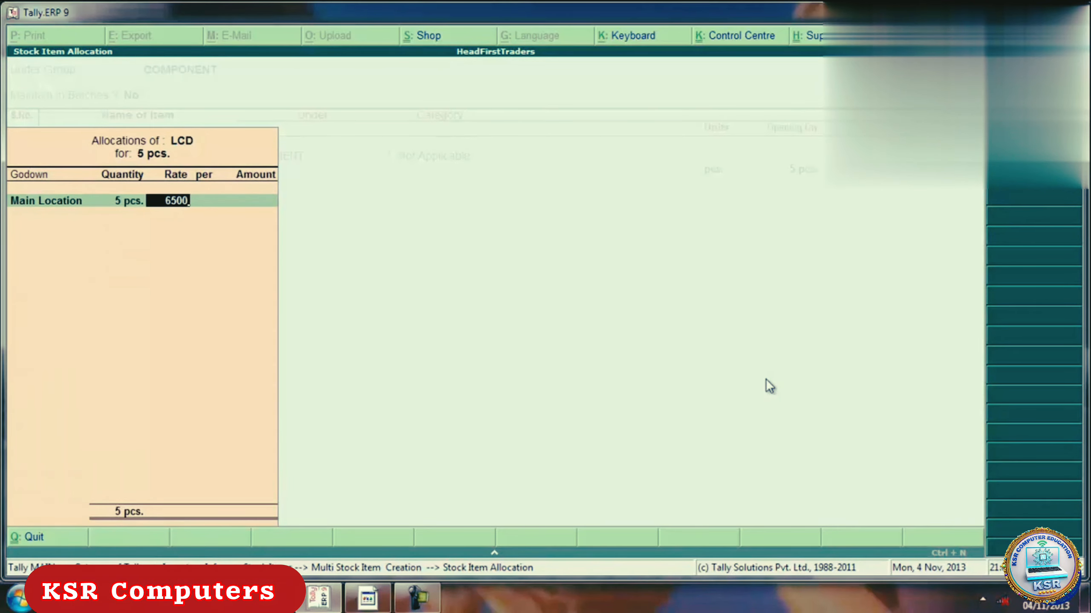
{"action": "key", "text": "Return"}
{"action": "key", "text": "Return"}
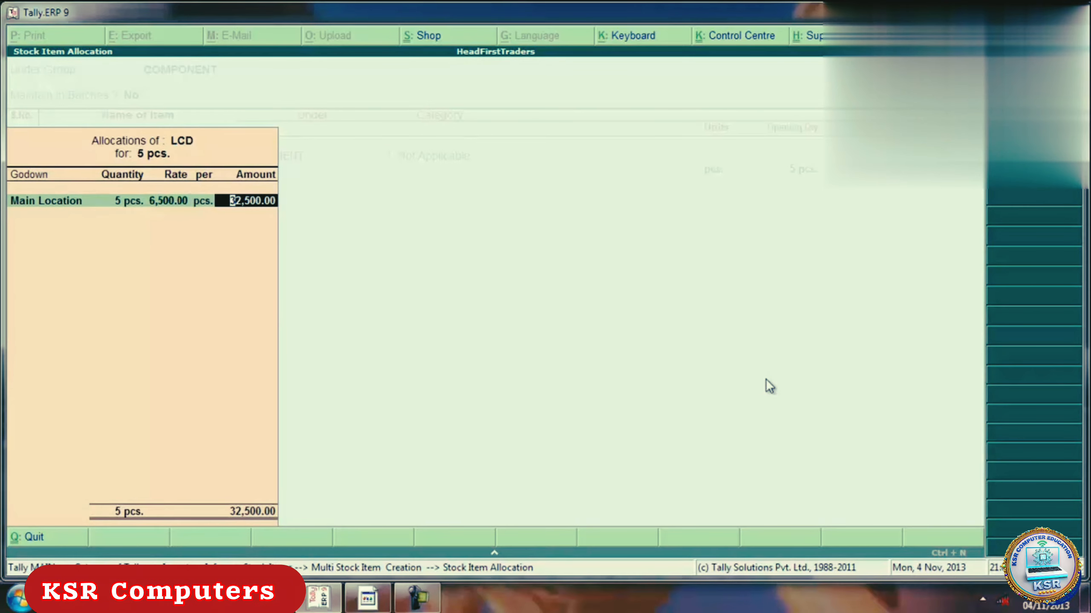
{"action": "key", "text": "Return"}
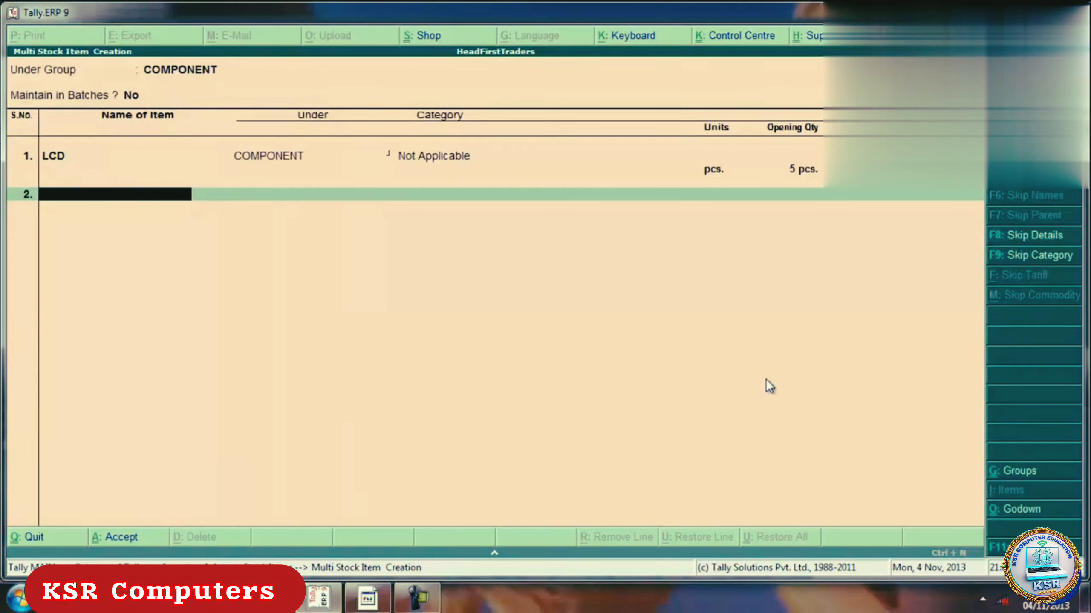
Add the stock item KBD+MOUSE with category Not Applicable, units pcs. and an opening quantity of 5.
{"action": "type", "text": "KBD+MOUSE"}
{"action": "key", "text": "Return"}
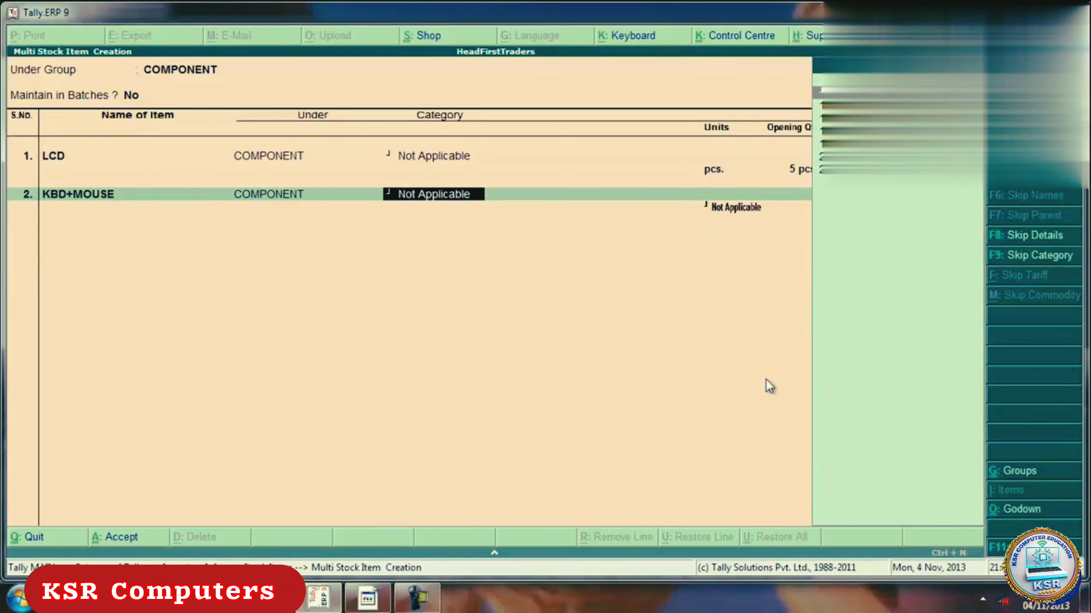
{"action": "key", "text": "Return"}
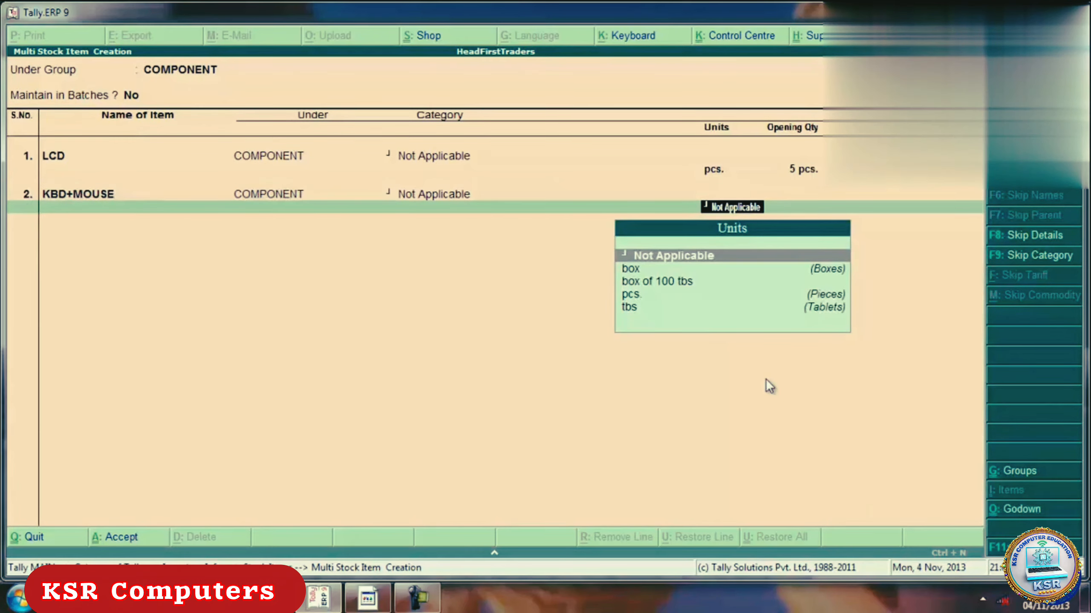
{"action": "key", "text": "Down"}
{"action": "key", "text": "Down"}
{"action": "key", "text": "Down"}
{"action": "key", "text": "Return"}
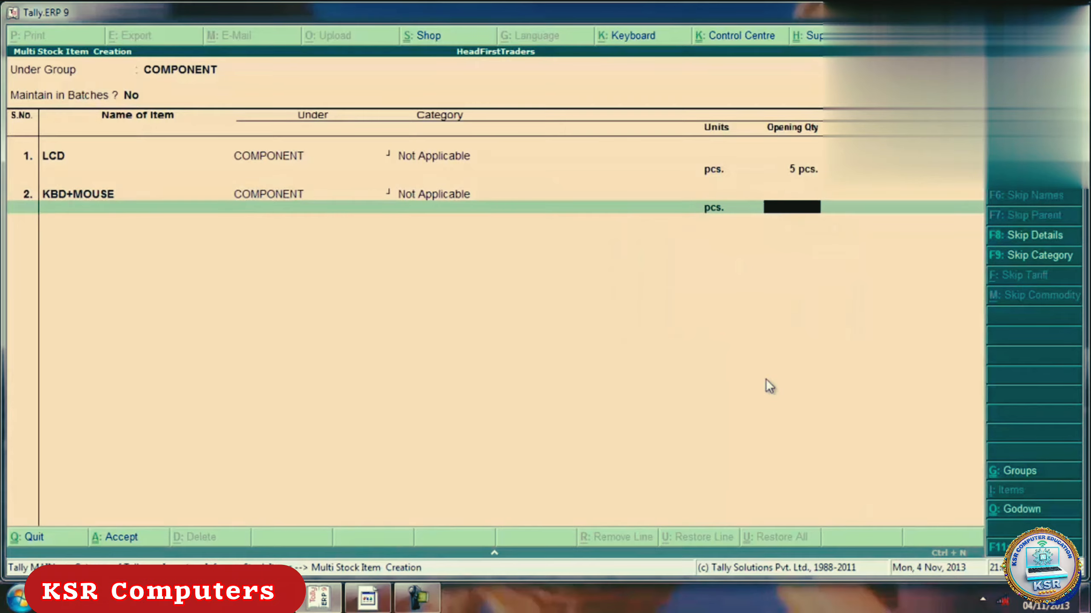
{"action": "type", "text": "6"}
{"action": "key", "text": "BackSpace"}
{"action": "type", "text": "5"}
{"action": "key", "text": "Return"}
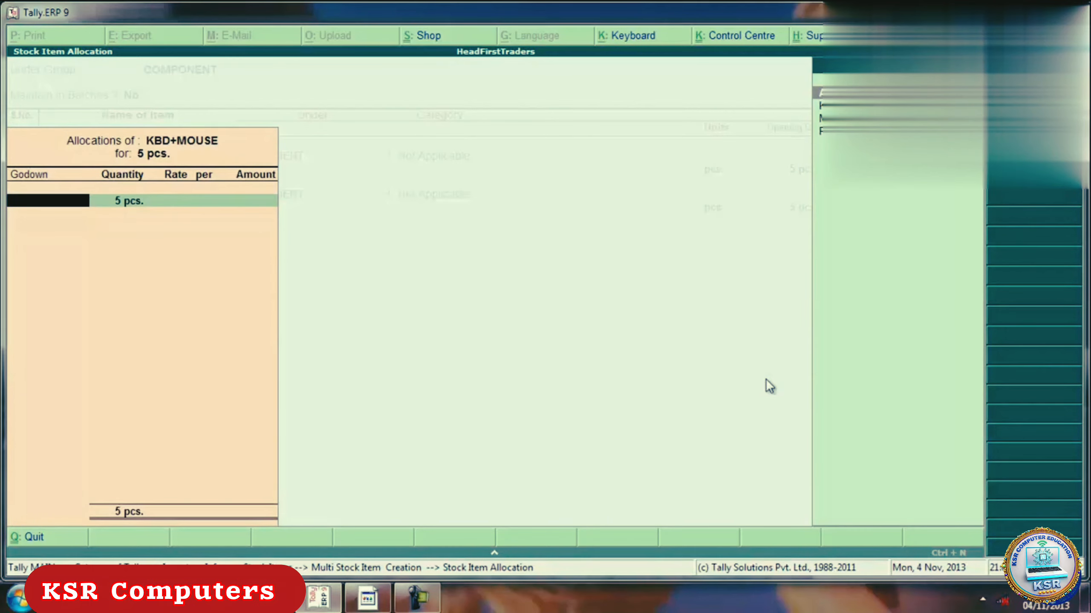
Allocate the 5 pcs. of KBD+MOUSE to the Main Location godown at a rate of 250 per pcs.
{"action": "key", "text": "Return"}
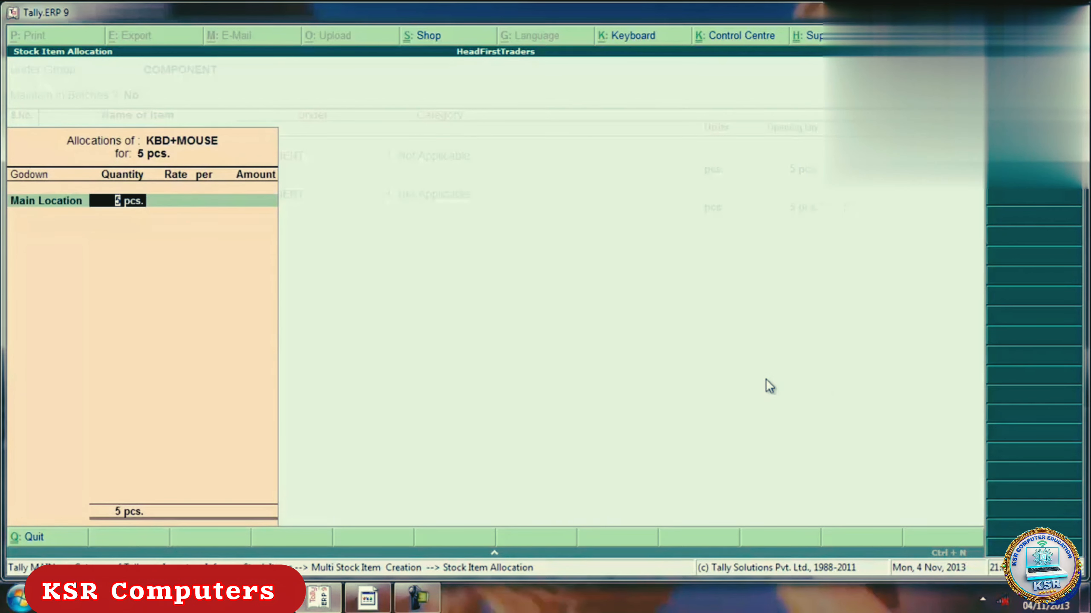
{"action": "key", "text": "Return"}
{"action": "type", "text": "250"}
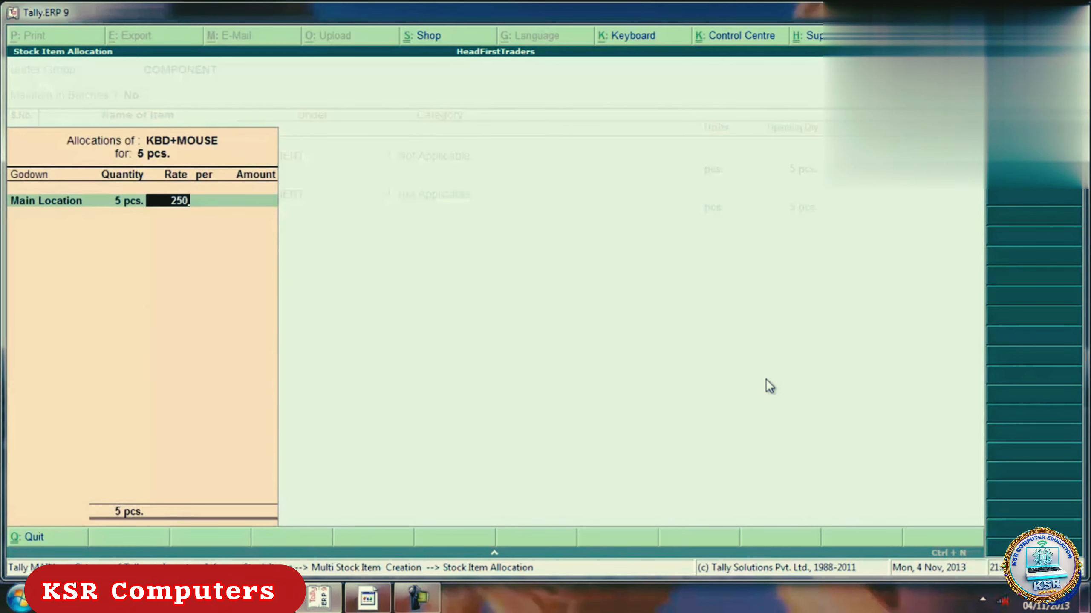
{"action": "key", "text": "Return"}
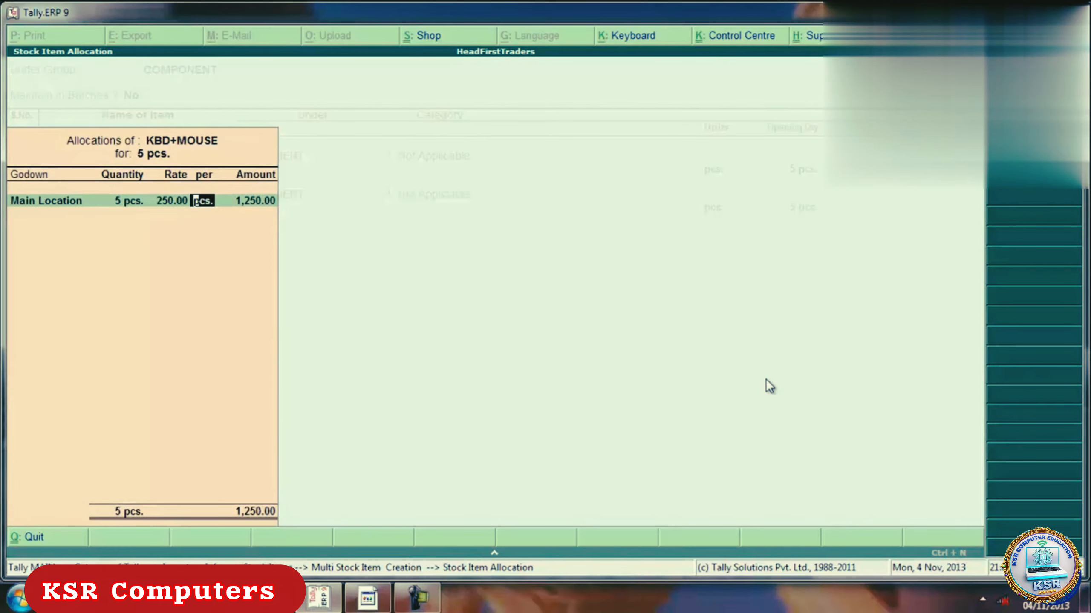
{"action": "key", "text": "Return"}
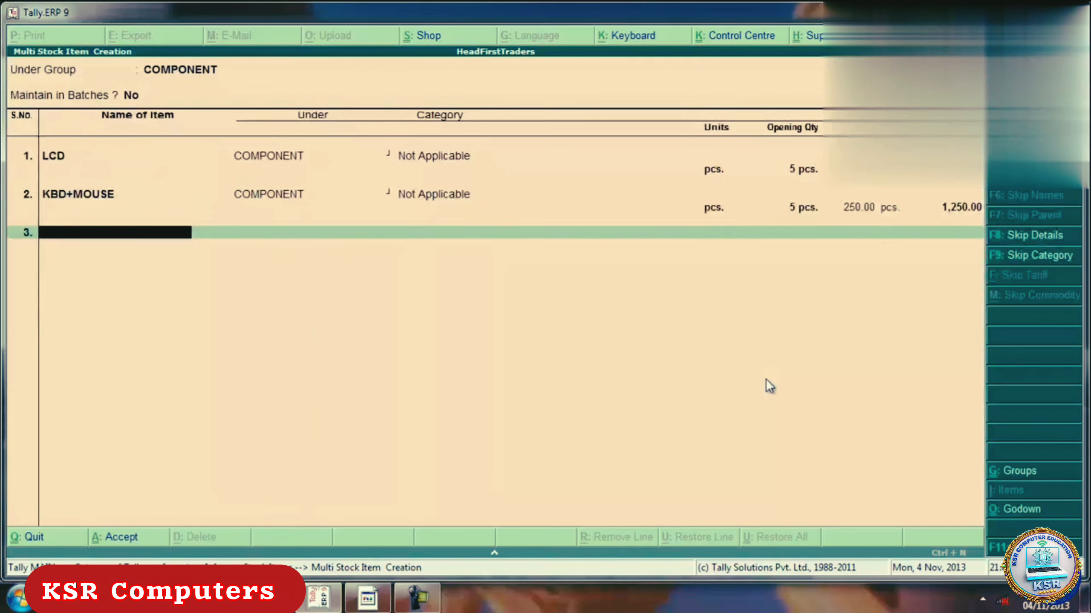
Add the stock item CPU with category Not Applicable, units pcs. and an opening quantity of 5.
{"action": "type", "text": "CPU"}
{"action": "key", "text": "Return"}
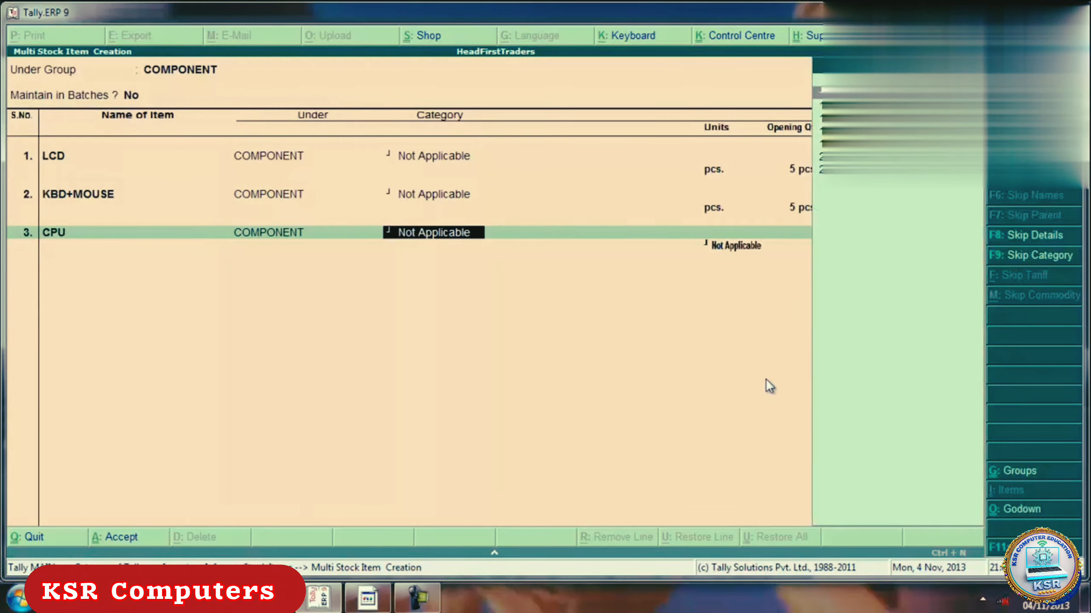
{"action": "key", "text": "Return"}
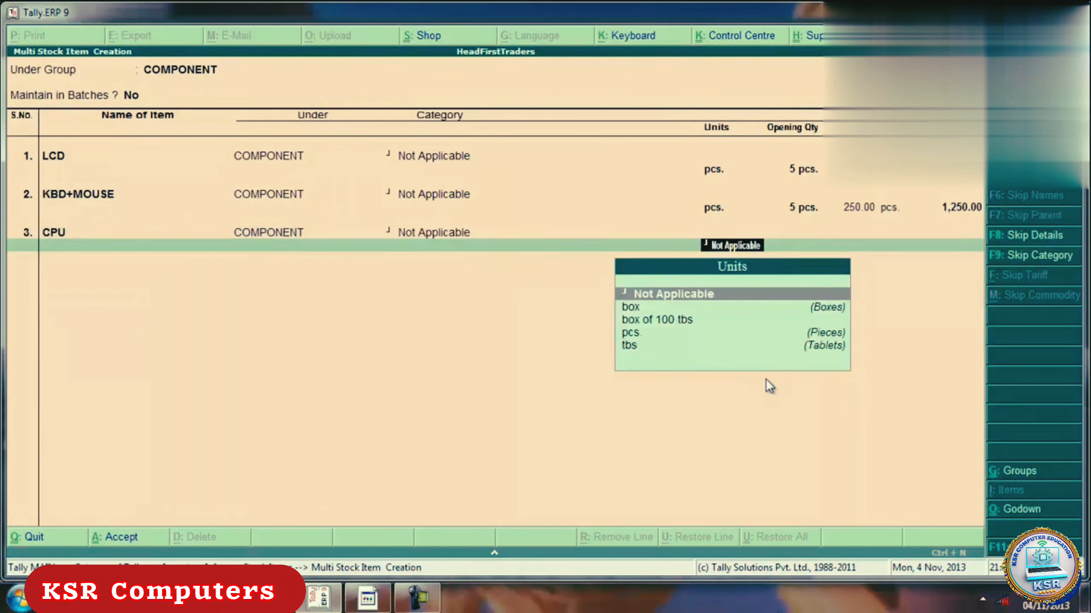
{"action": "key", "text": "Down"}
{"action": "key", "text": "Down"}
{"action": "key", "text": "Down"}
{"action": "key", "text": "Return"}
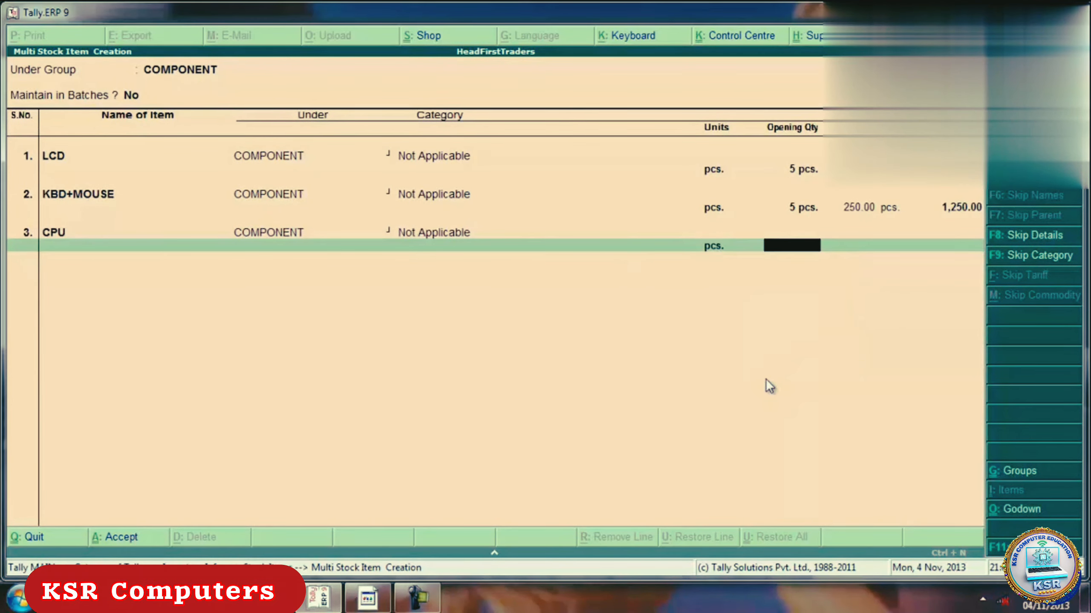
{"action": "type", "text": "5"}
{"action": "key", "text": "Return"}
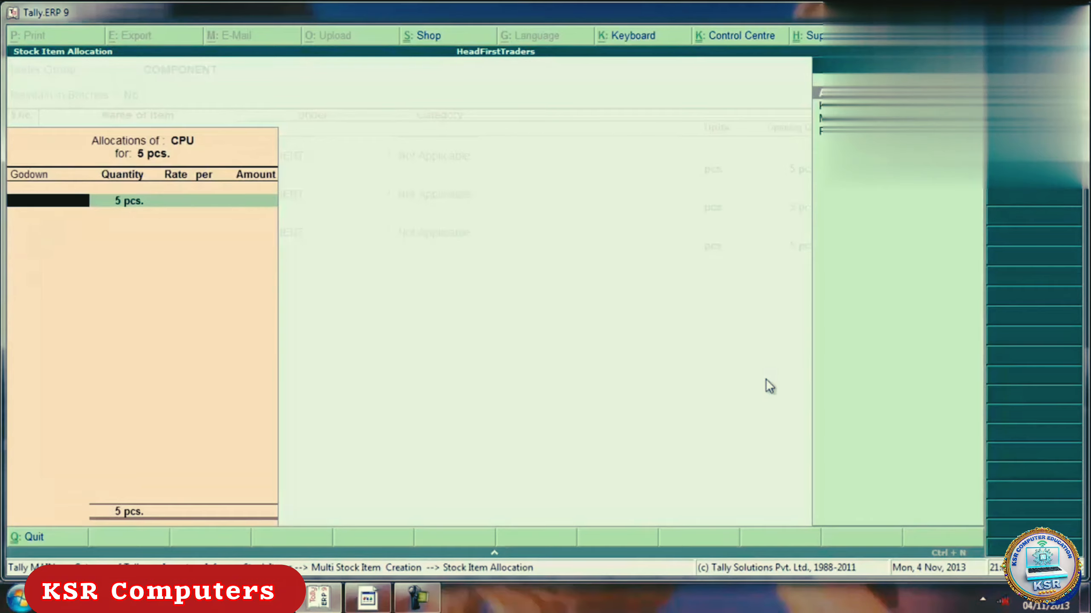
Allocate the 5 pcs. of CPU to the Main Location godown at a rate of 9500 per pcs.
{"action": "key", "text": "Return"}
{"action": "key", "text": "Return"}
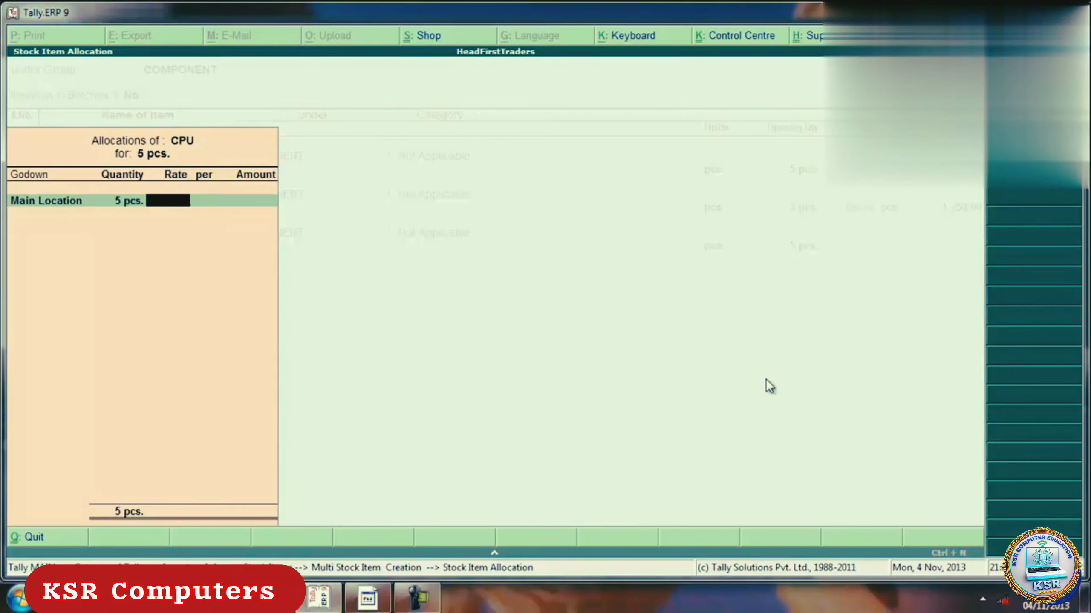
{"action": "type", "text": "9500"}
{"action": "key", "text": "Return"}
{"action": "key", "text": "Return"}
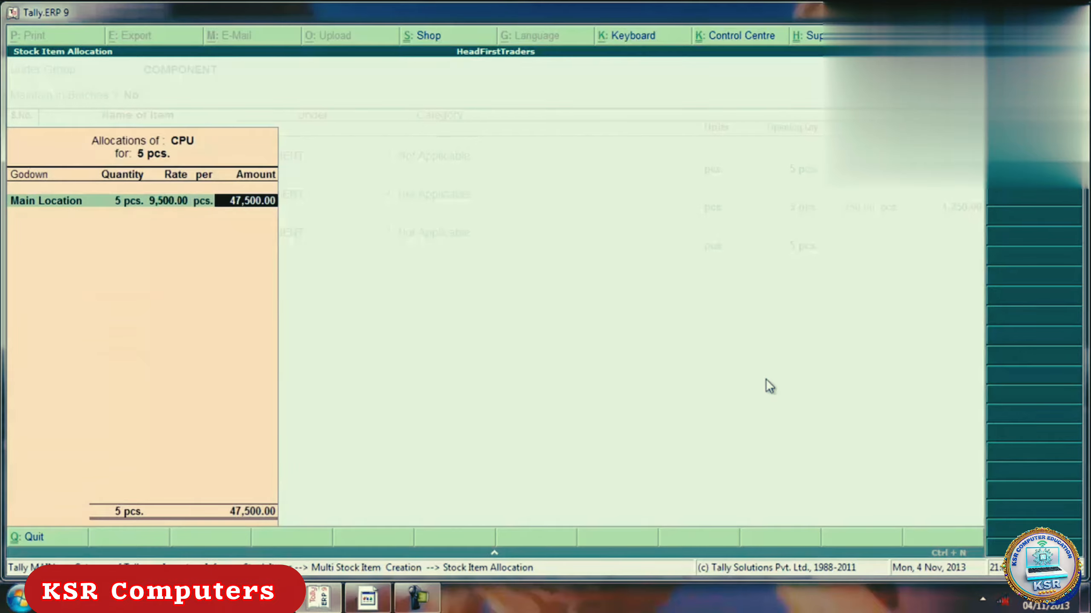
{"action": "key", "text": "Return"}
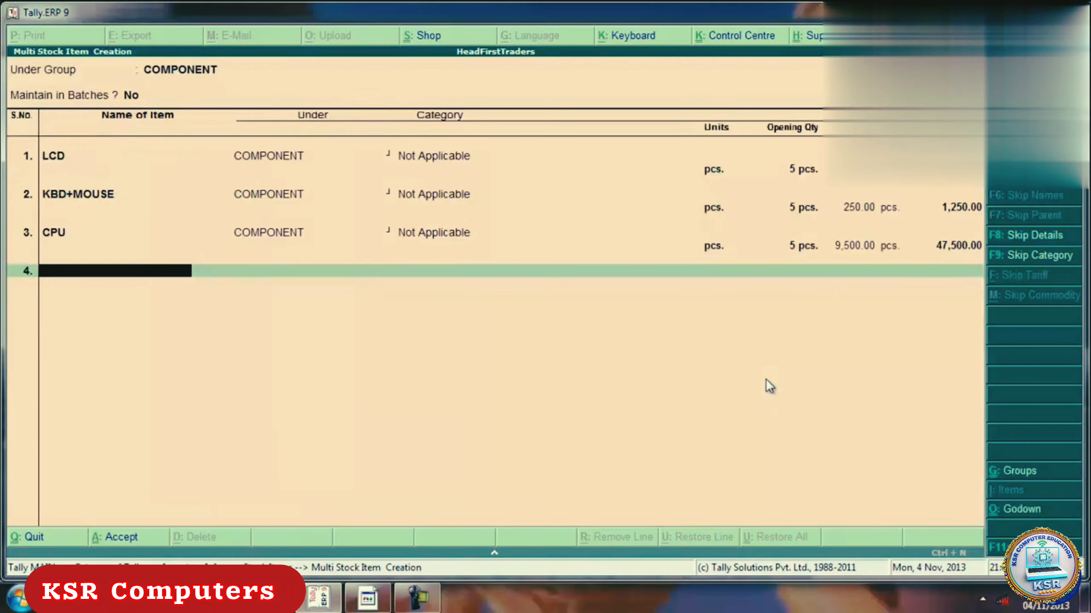
Add the stock item UPS with category Not Applicable, units pcs. and an opening quantity of 10.
{"action": "type", "text": "UPS"}
{"action": "key", "text": "Return"}
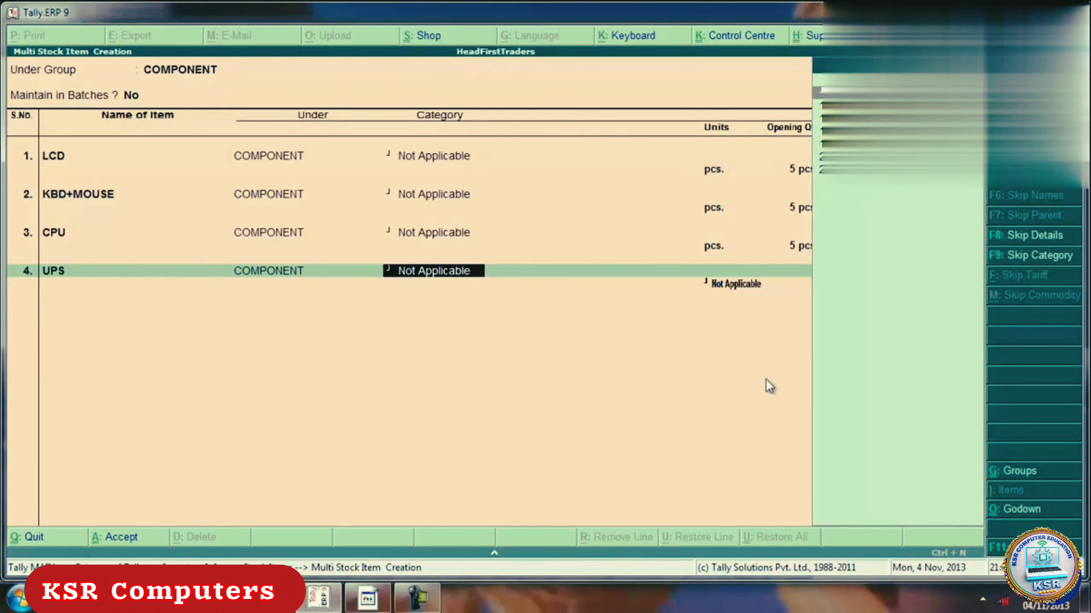
{"action": "key", "text": "Return"}
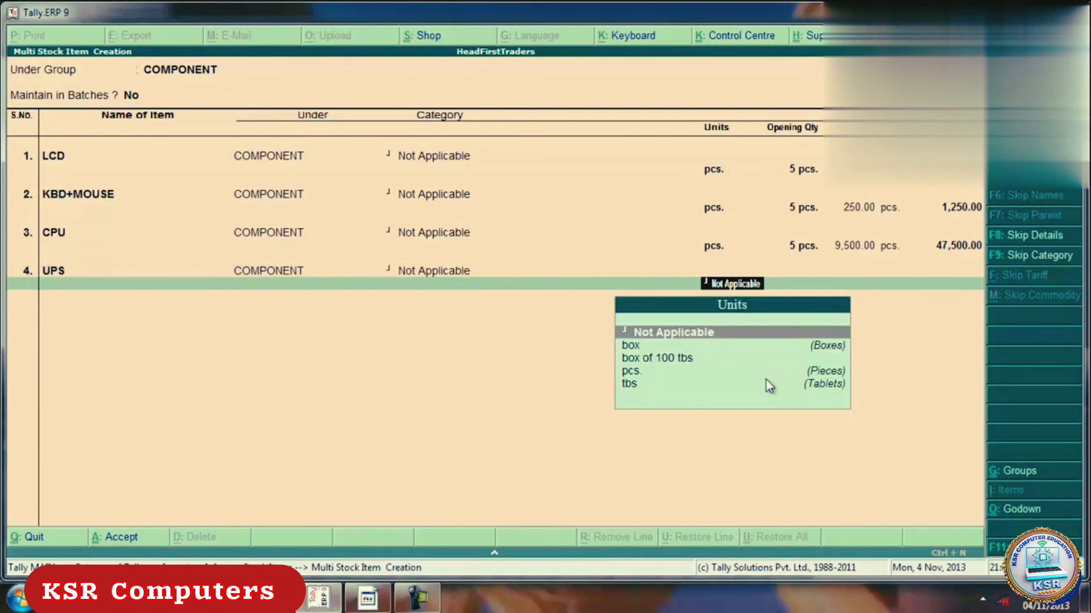
{"action": "key", "text": "Down"}
{"action": "key", "text": "Down"}
{"action": "key", "text": "Down"}
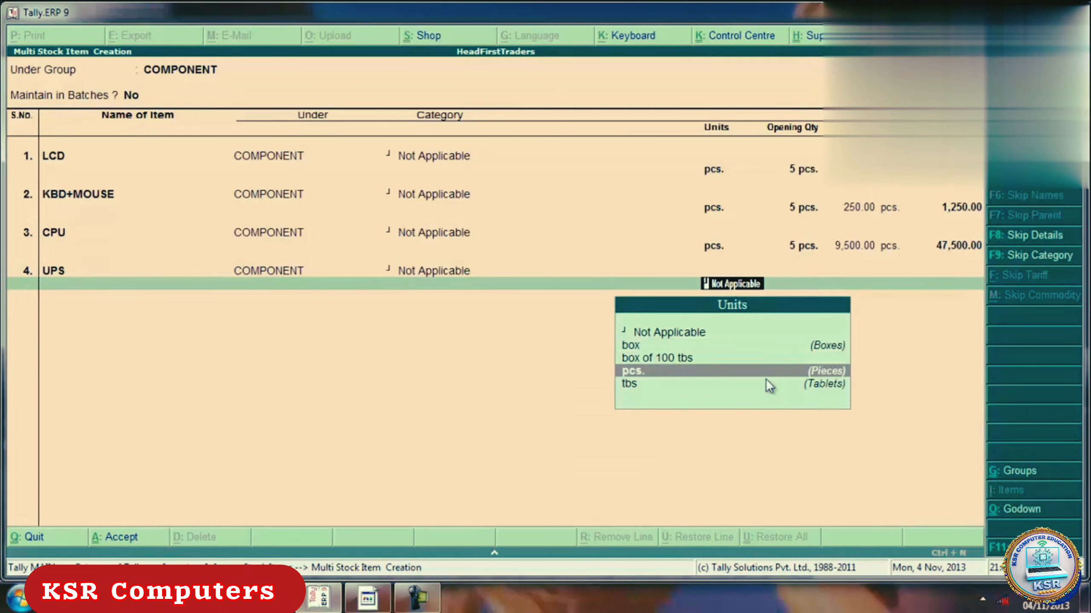
{"action": "key", "text": "Return"}
{"action": "type", "text": "10"}
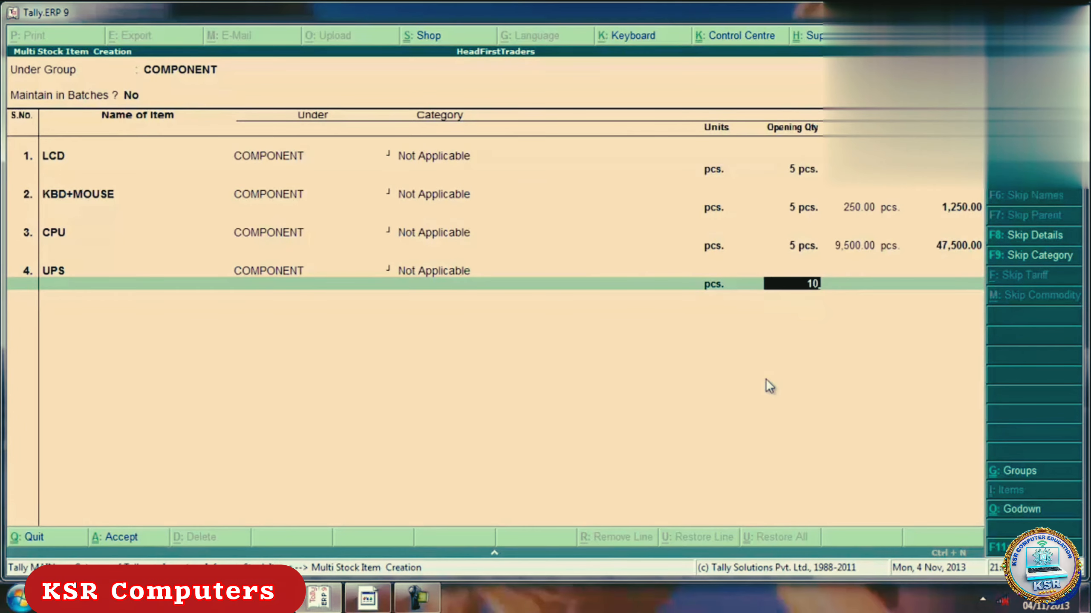
{"action": "key", "text": "Return"}
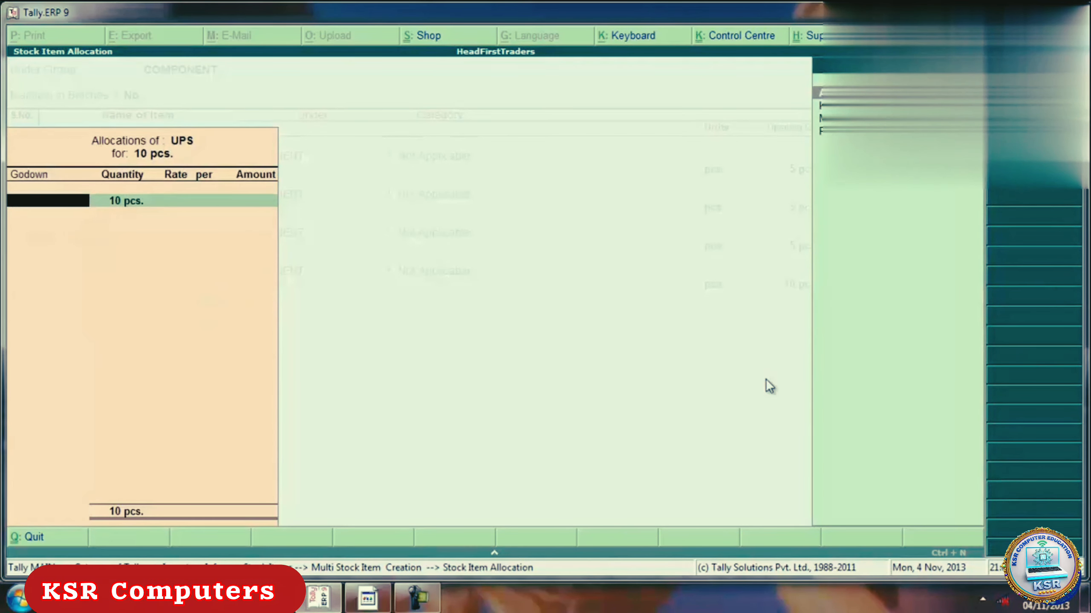
Allocate the 10 pcs. of UPS to the Main Location godown at a rate of 1500 per pcs.
{"action": "key", "text": "Return"}
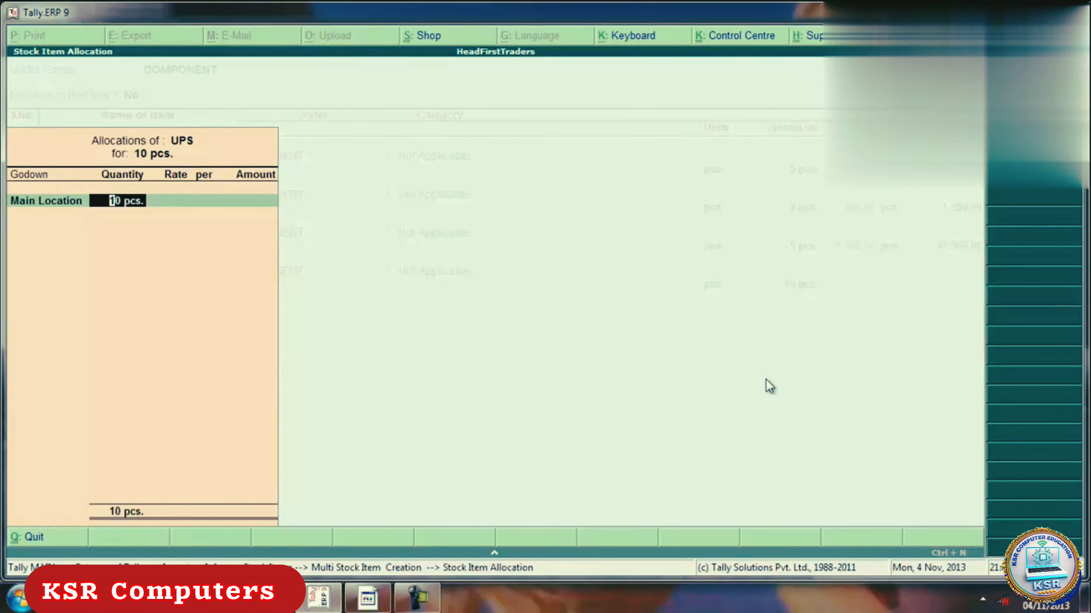
{"action": "key", "text": "Return"}
{"action": "type", "text": "1500"}
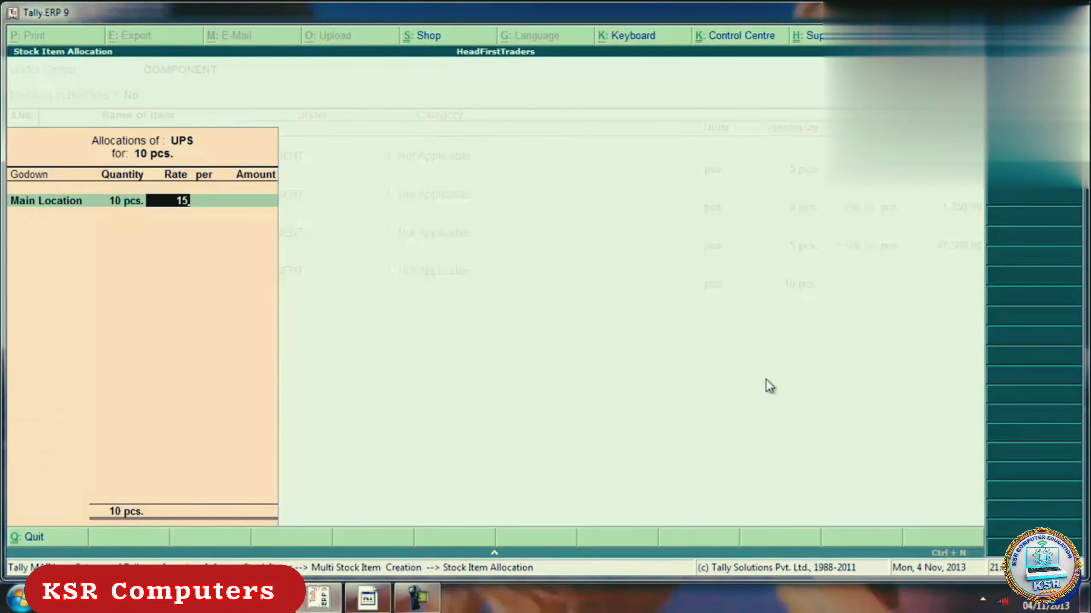
{"action": "key", "text": "Return"}
{"action": "key", "text": "Return"}
{"action": "key", "text": "Return"}
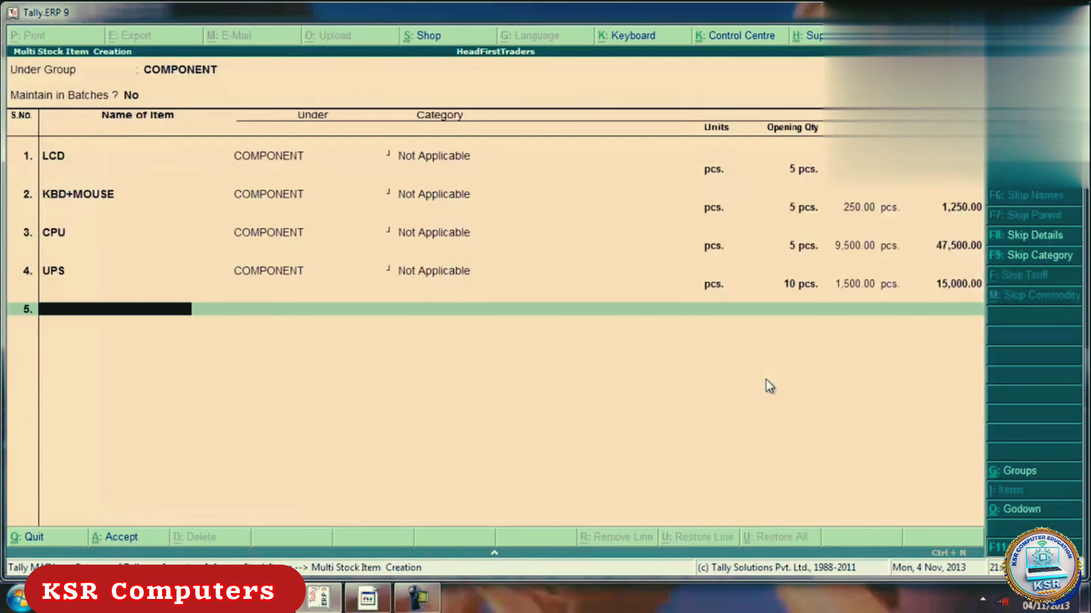
Add the stock item SPEAKER with category Not Applicable, units pcs. and an opening quantity of 12.
{"action": "type", "text": "SPEAKER"}
{"action": "key", "text": "Return"}
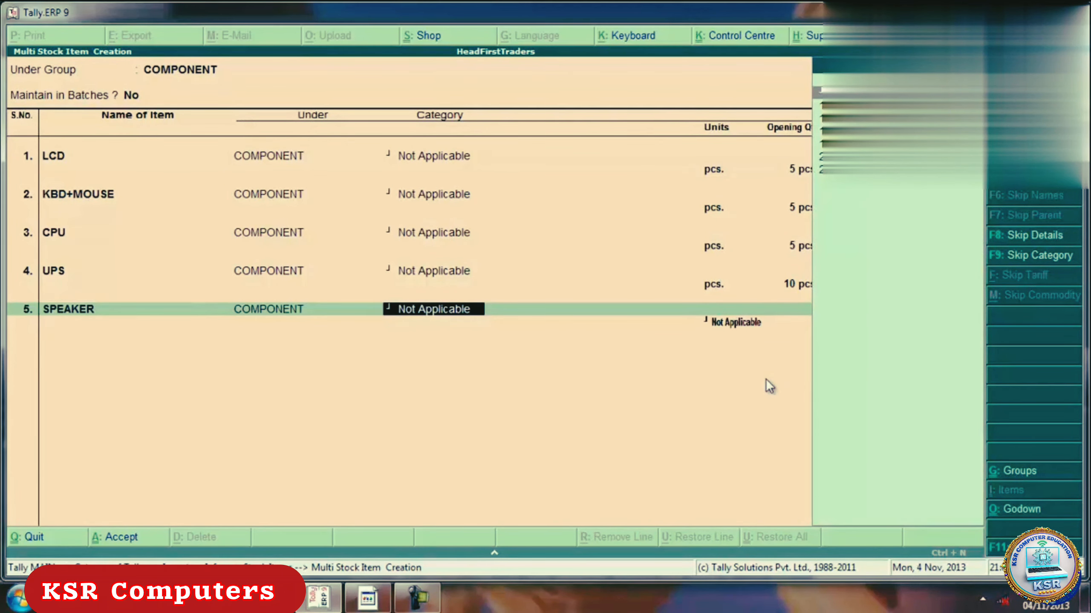
{"action": "key", "text": "Return"}
{"action": "key", "text": "Down"}
{"action": "key", "text": "Down"}
{"action": "key", "text": "Down"}
{"action": "key", "text": "Return"}
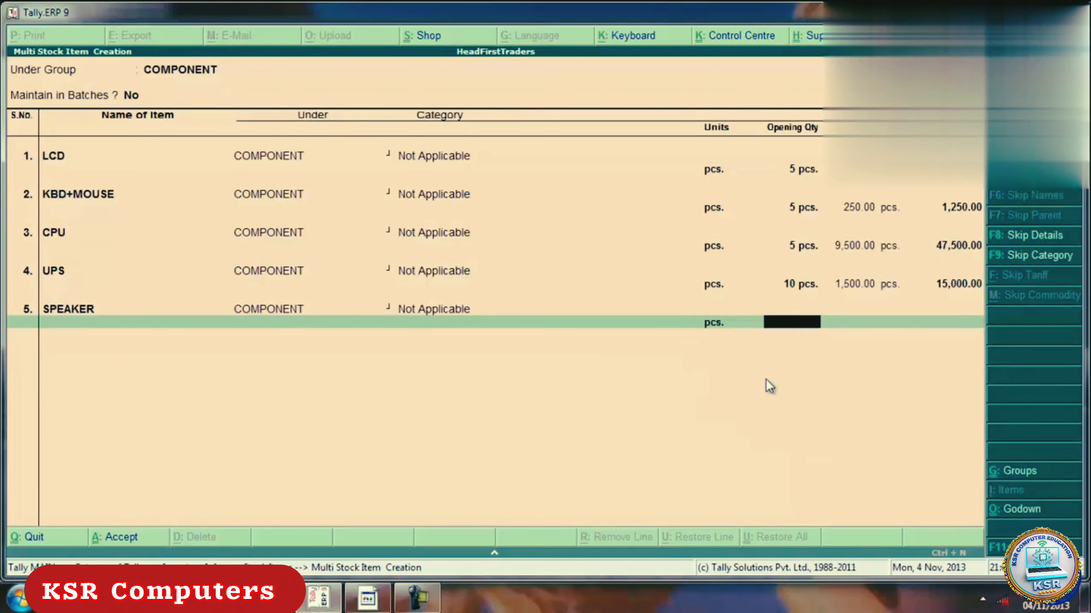
{"action": "type", "text": "12"}
{"action": "key", "text": "Return"}
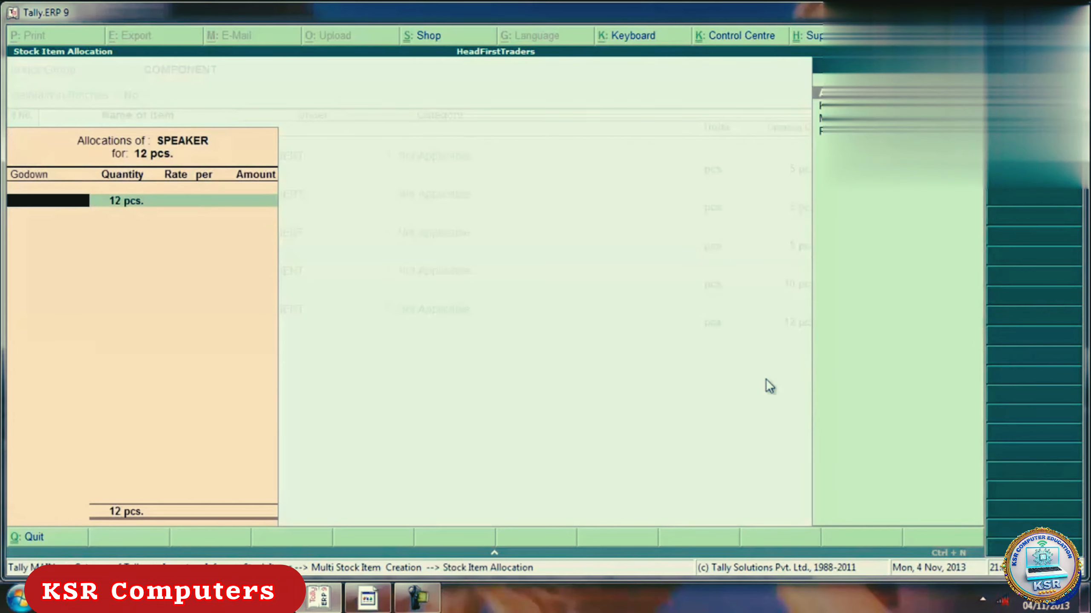
Allocate the 12 pcs. of SPEAKER to the Main Location godown at a rate of 950 per pcs. and save the component stock items.
{"action": "key", "text": "Return"}
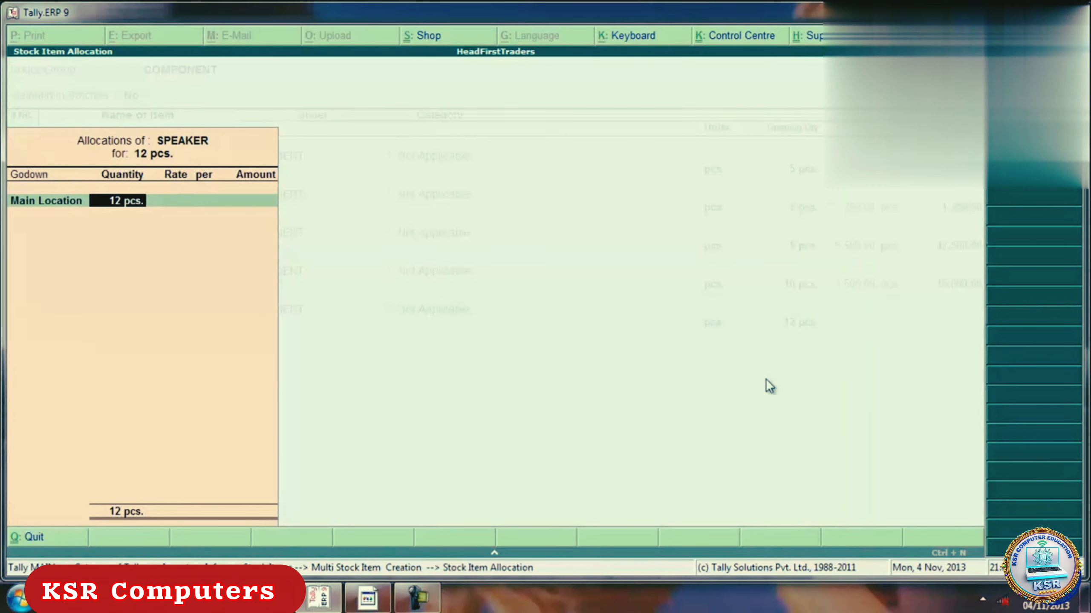
{"action": "key", "text": "Return"}
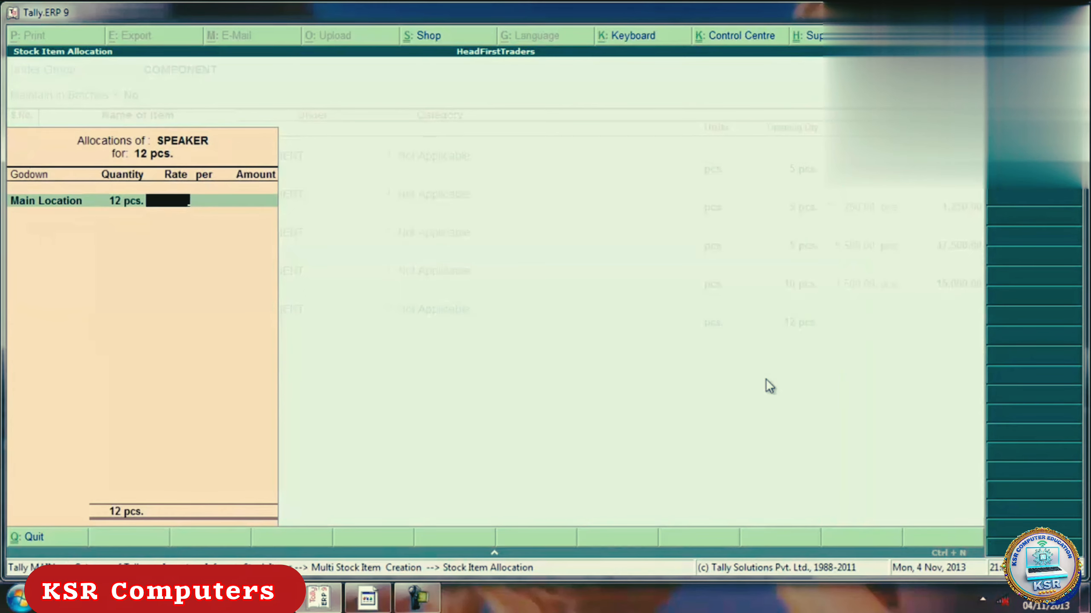
{"action": "type", "text": "950"}
{"action": "key", "text": "Return"}
{"action": "key", "text": "Return"}
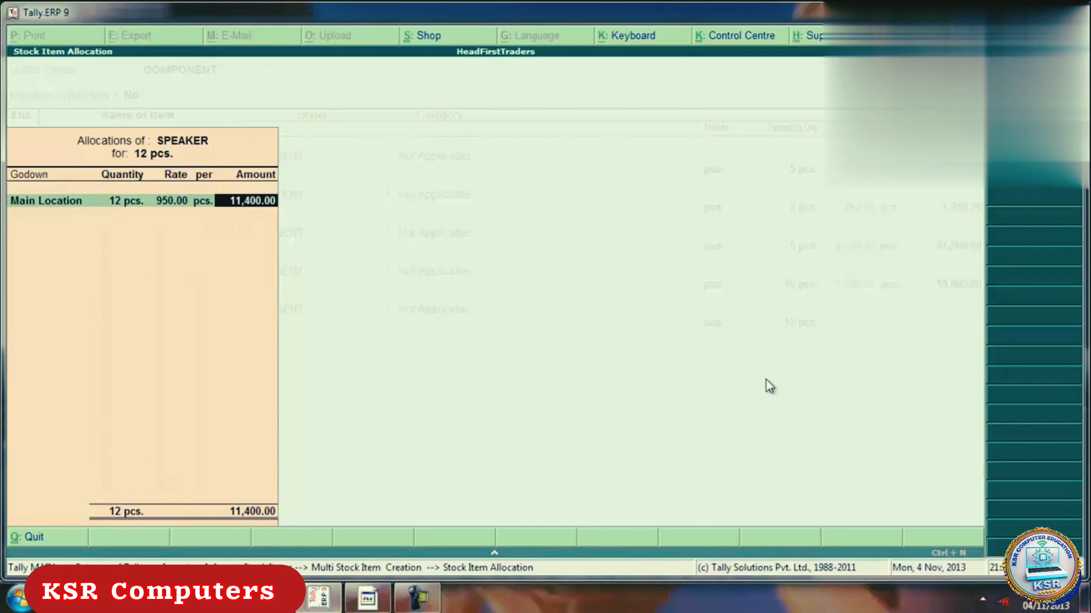
{"action": "key", "text": "Return"}
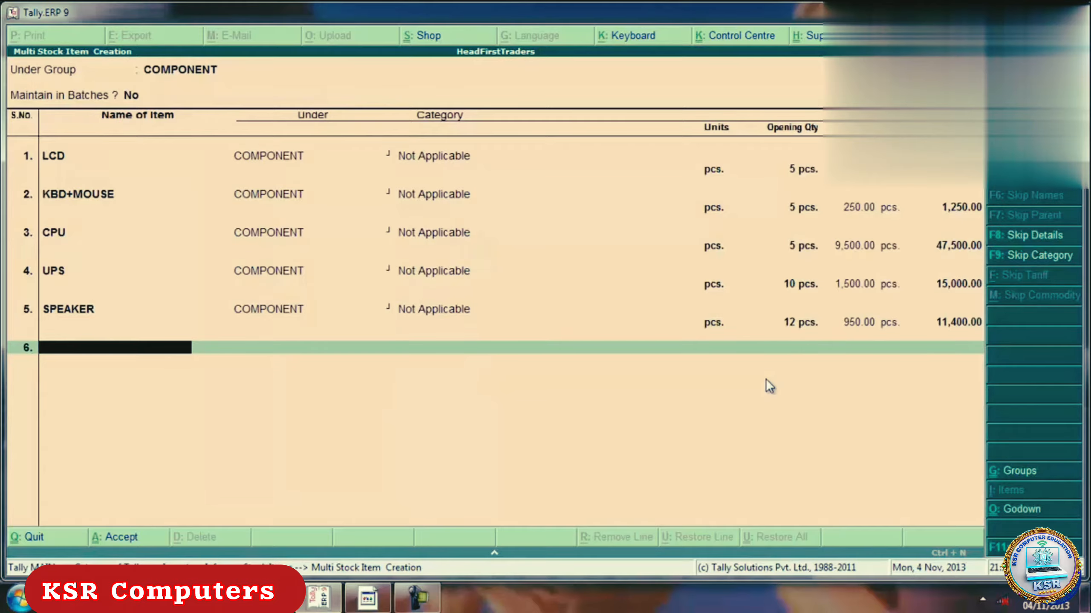
{"action": "key", "text": "Return"}
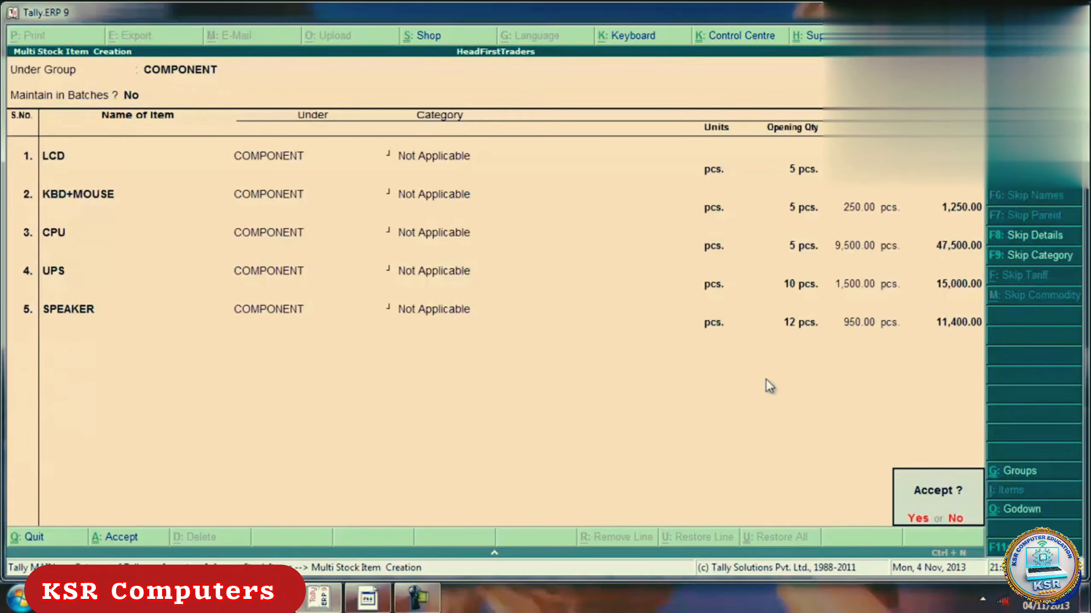
{"action": "key", "text": "Return"}
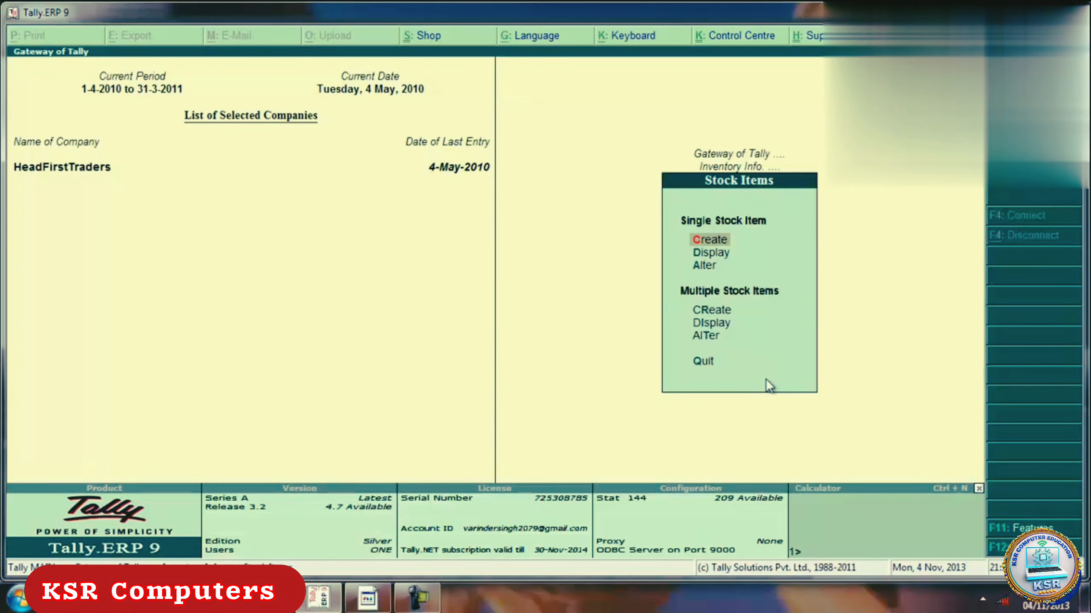
Start creating a single stock item named COMPUTER DESKTOP, without adding a name in another language.
{"action": "key", "text": "Return"}
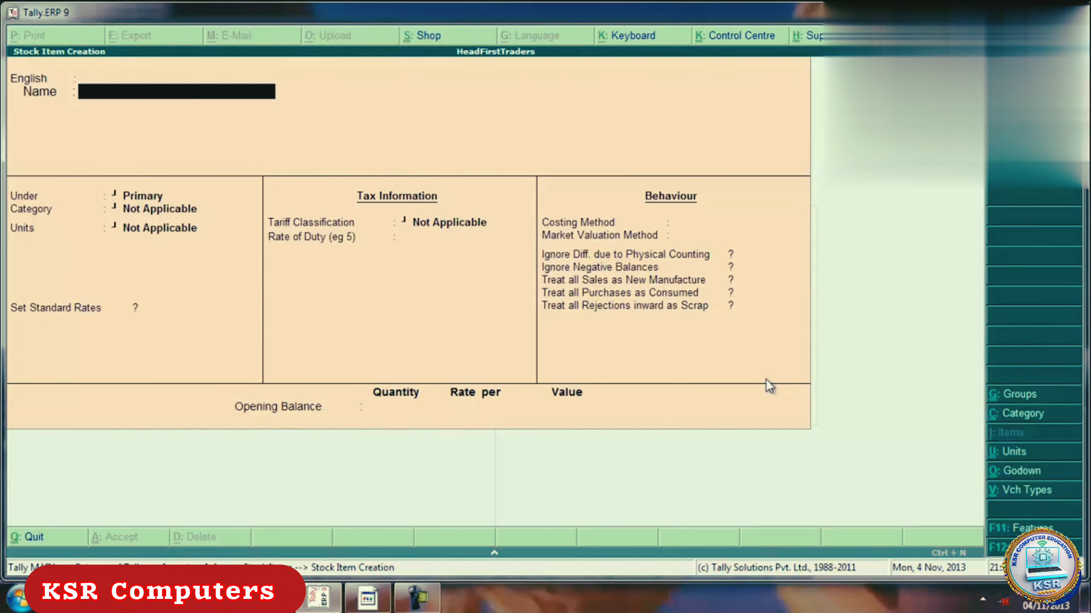
{"action": "type", "text": "COMPUTER"}
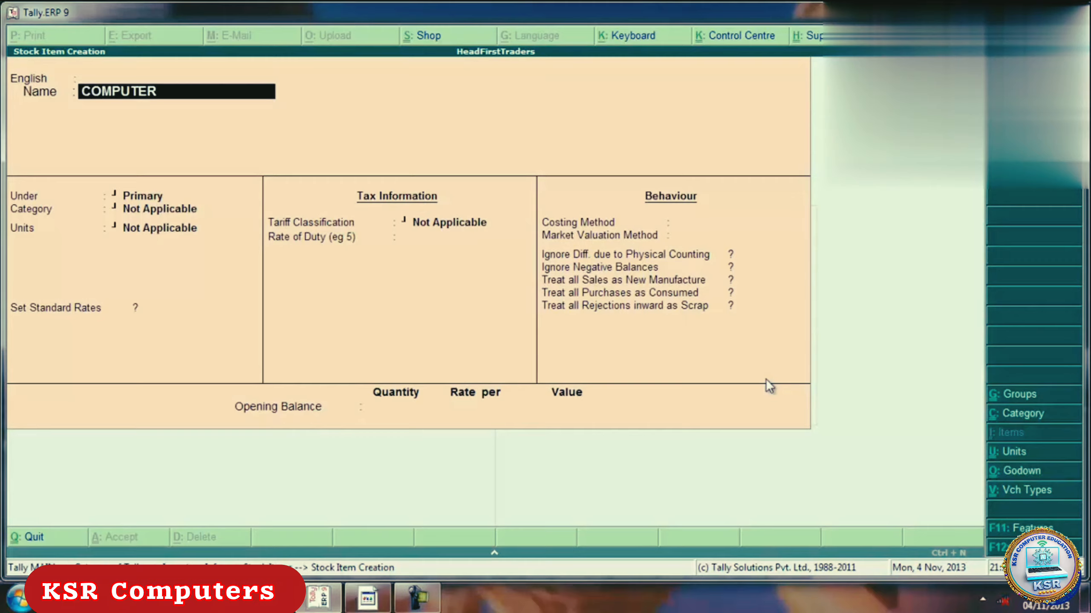
{"action": "type", "text": " KE"}
{"action": "key", "text": "BackSpace"}
{"action": "key", "text": "BackSpace"}
{"action": "type", "text": "DESKTOP"}
{"action": "key", "text": "Return"}
{"action": "key", "text": "Return"}
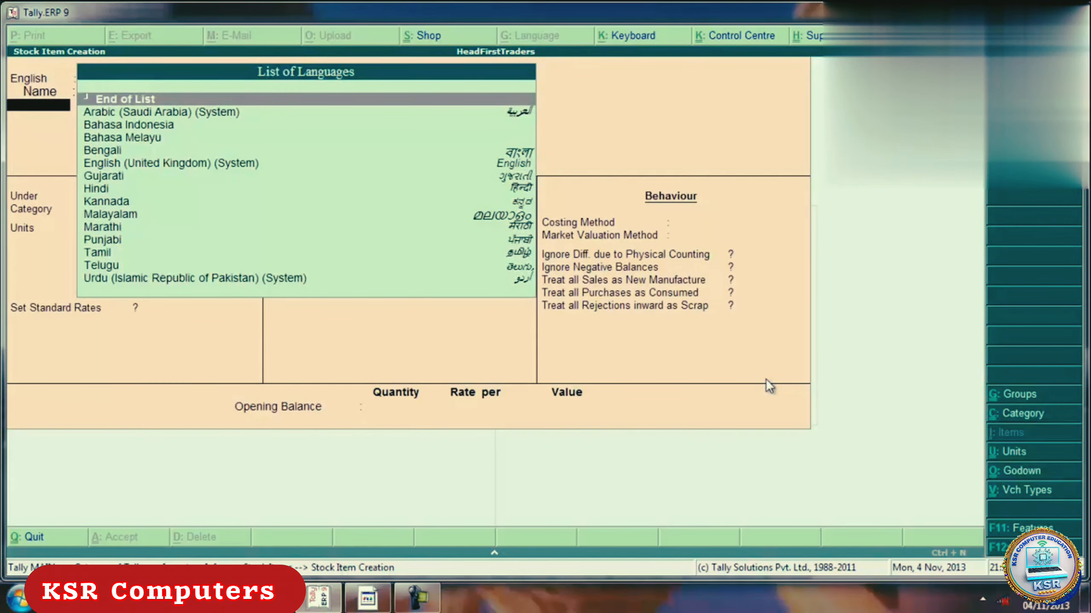
{"action": "key", "text": "Return"}
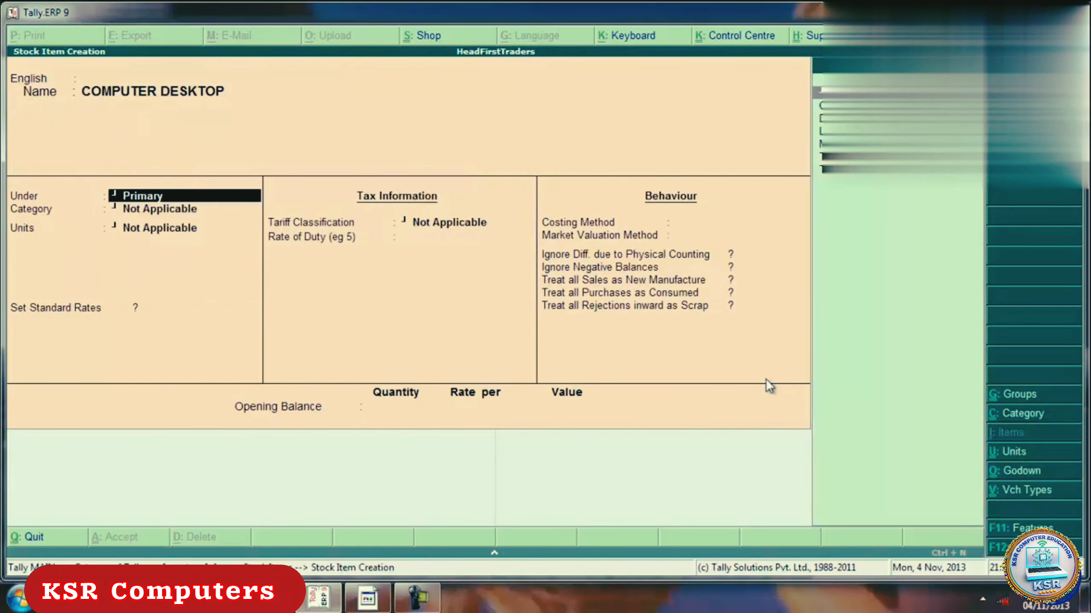
Place COMPUTER DESKTOP under the COMPONENT group with category Not Applicable and units pcs.
{"action": "key", "text": "Down"}
{"action": "key", "text": "Return"}
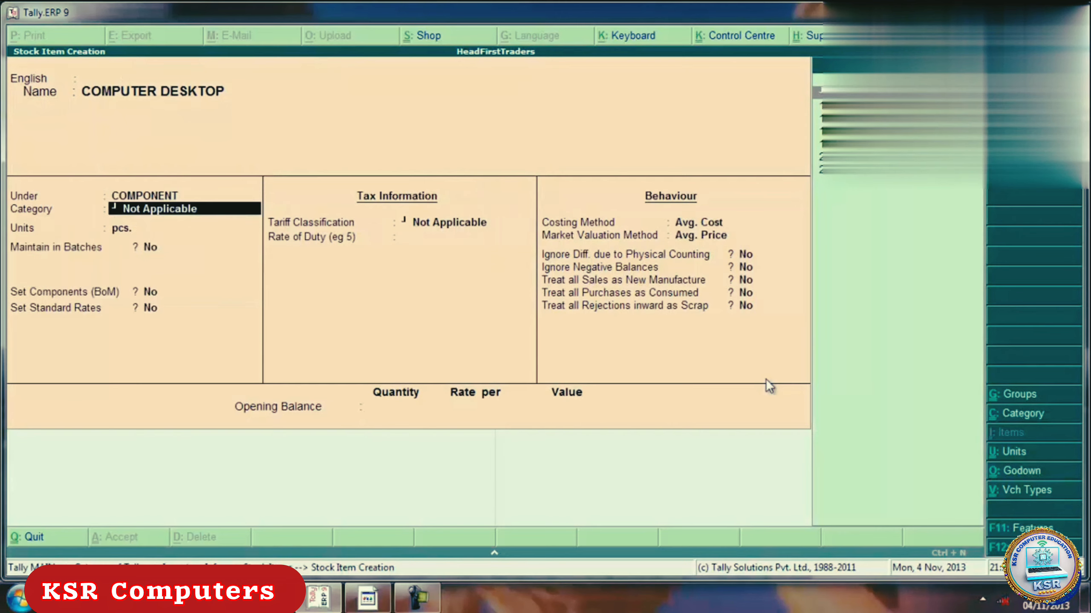
{"action": "key", "text": "Return"}
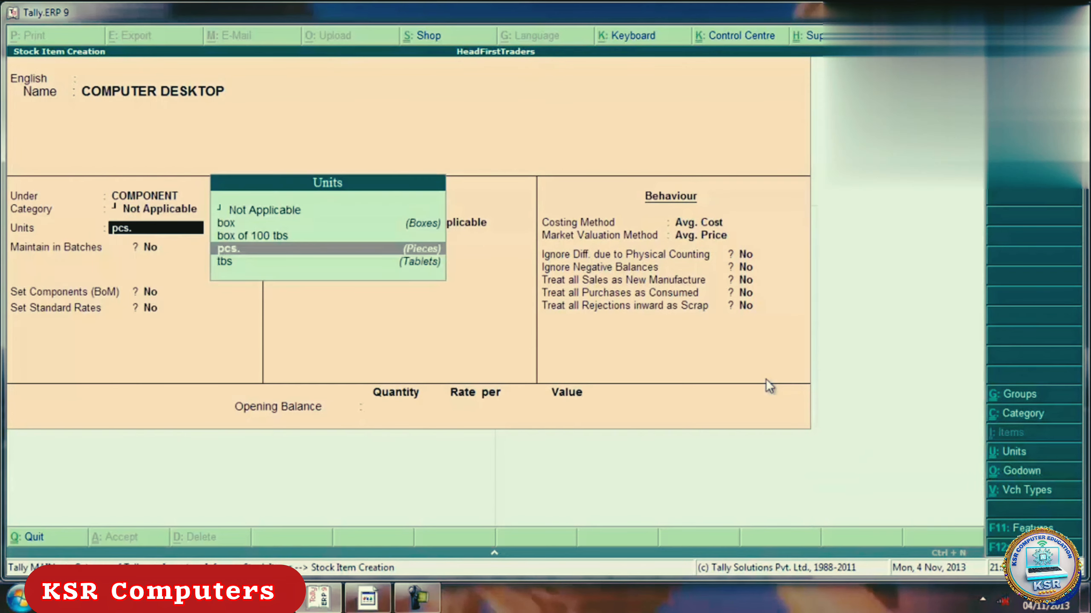
{"action": "key", "text": "Return"}
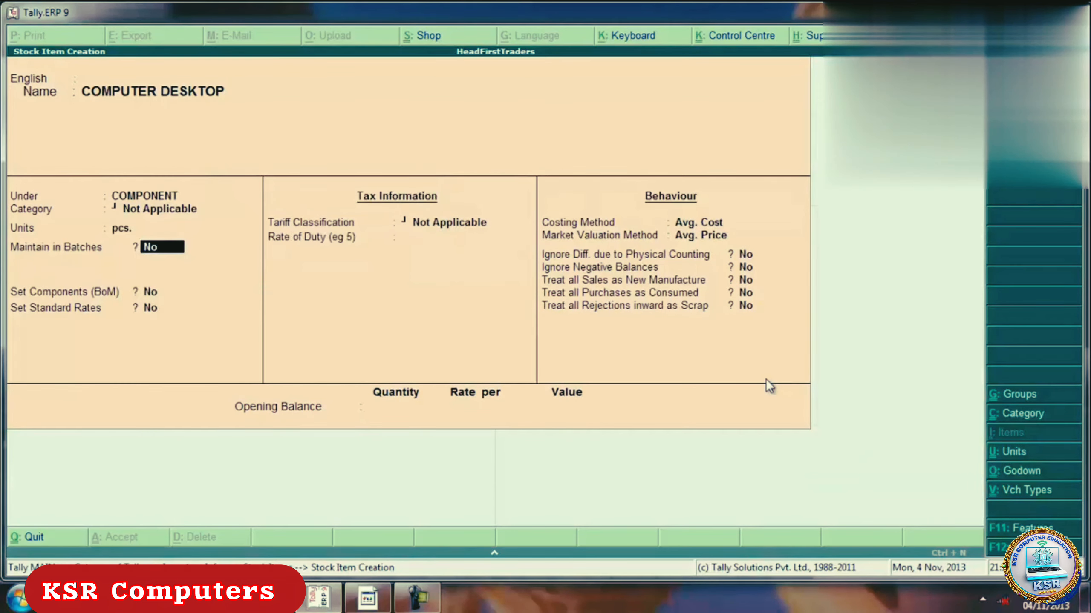
Enable components (BoM) for the item without batches, and name its BOM COMPUTER DESKTOP with a unit of manufacture of 1 pcs.
{"action": "key", "text": "Return"}
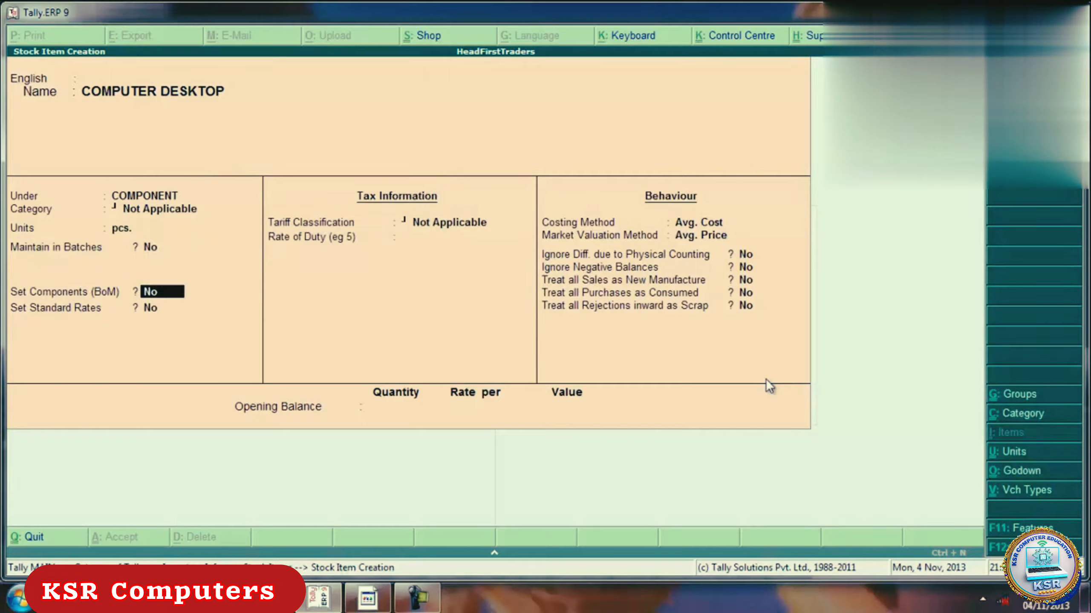
{"action": "key", "text": "y"}
{"action": "key", "text": "Return"}
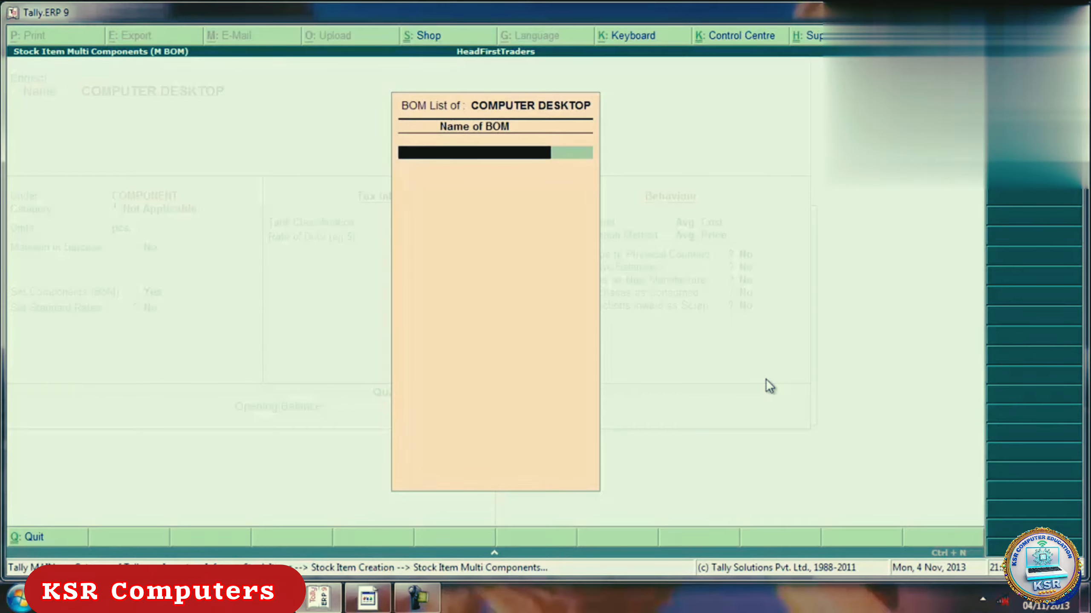
{"action": "type", "text": "COMPUTER DESKTOP"}
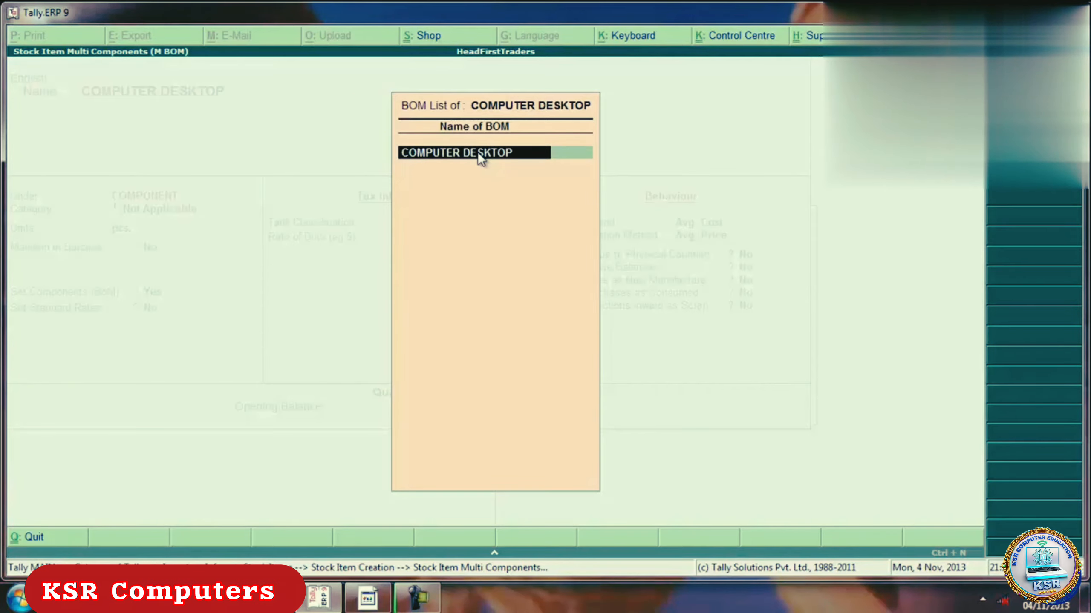
{"action": "key", "text": "Return"}
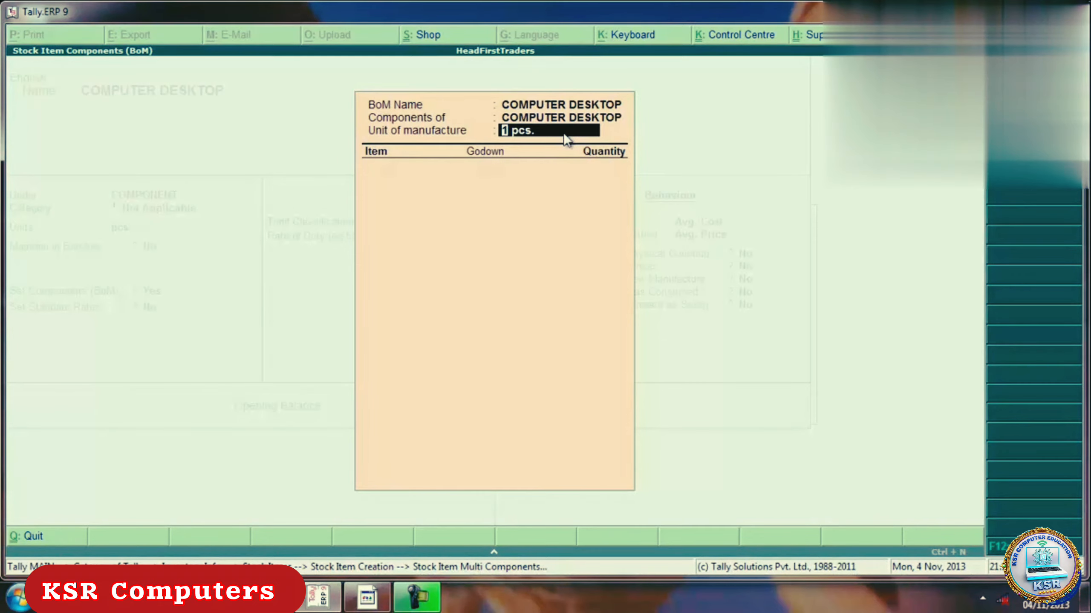
{"action": "key", "text": "Return"}
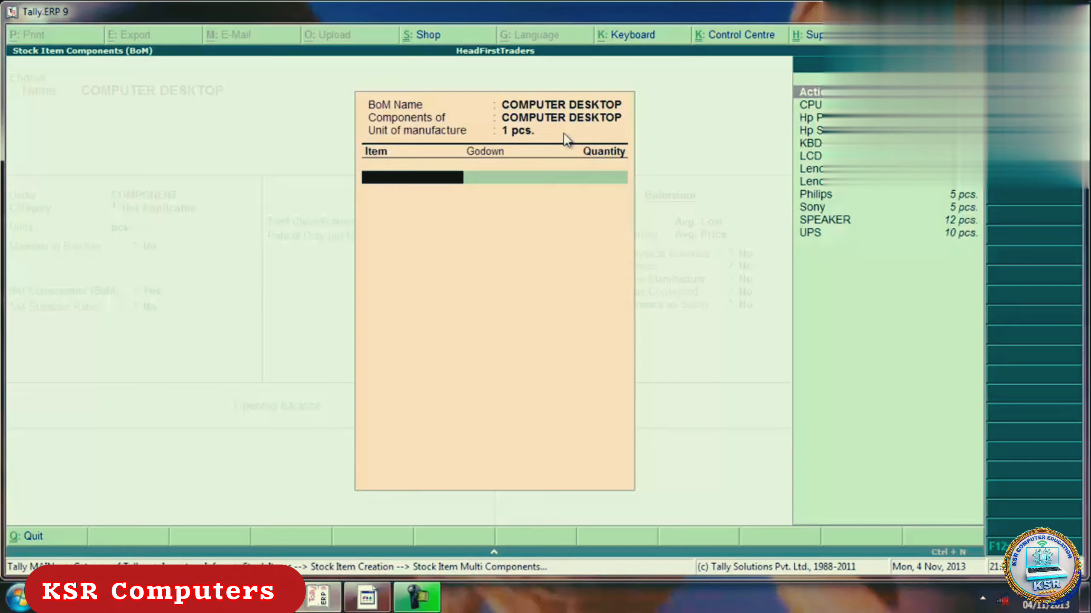
Add LCD to the bill of materials from the Main Location godown with a quantity of 1 pcs.
{"action": "type", "text": "L"}
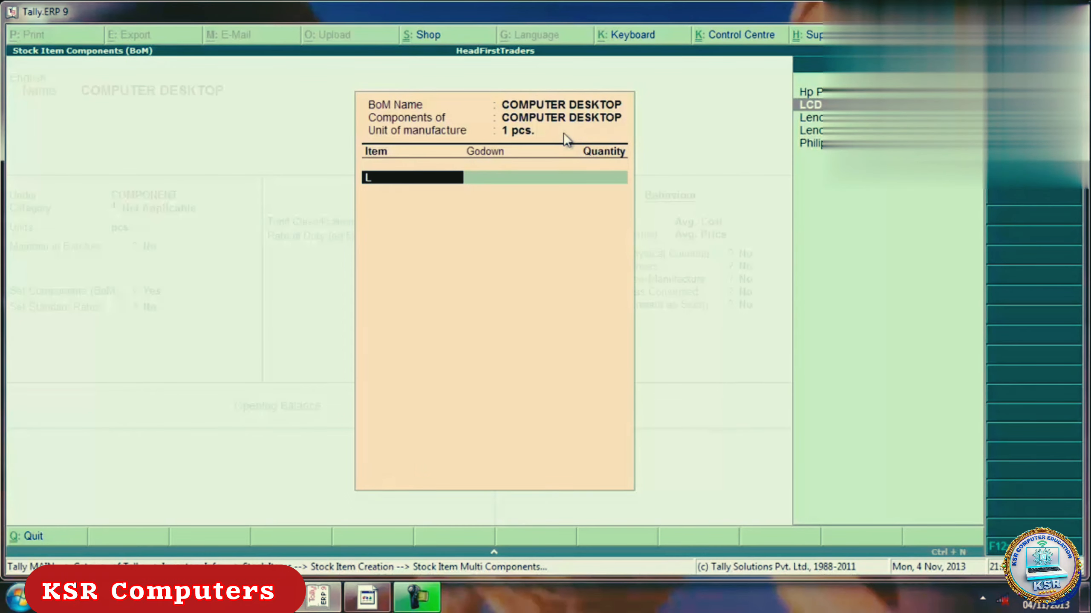
{"action": "key", "text": "Return"}
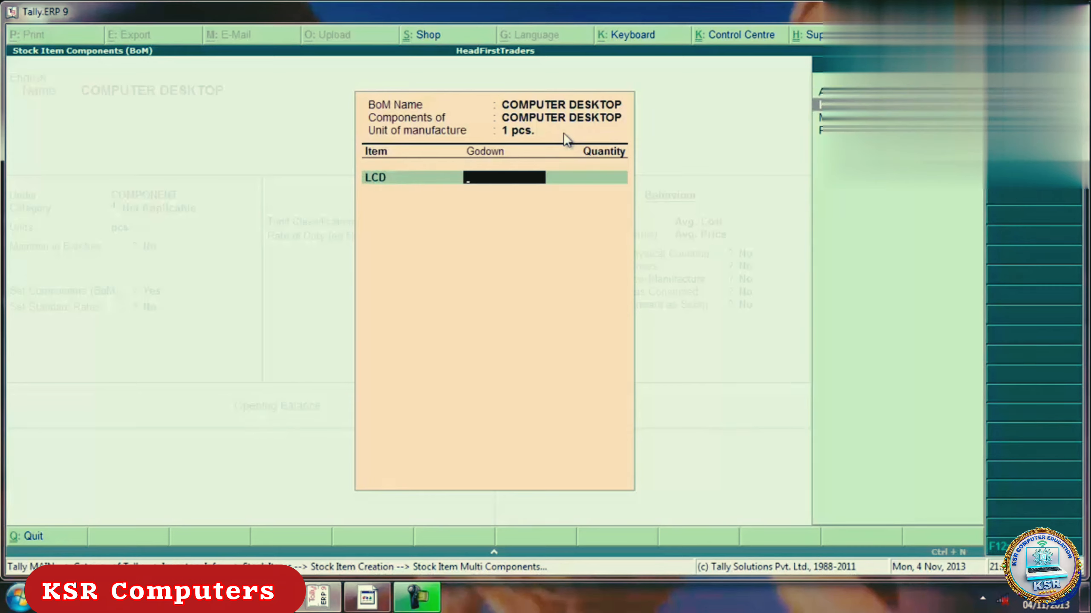
{"action": "key", "text": "Return"}
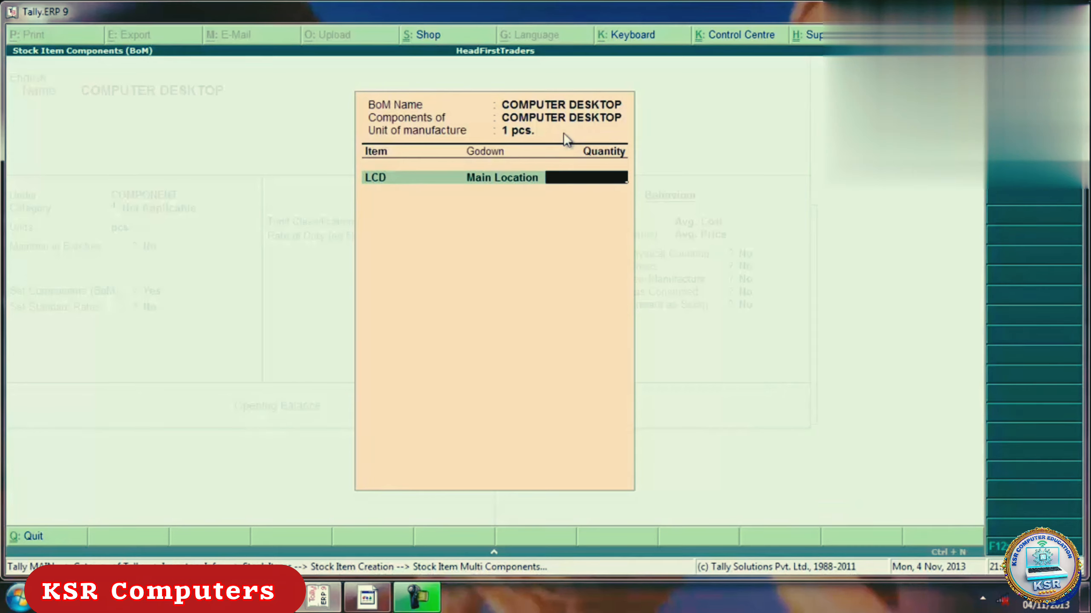
{"action": "type", "text": "1"}
{"action": "key", "text": "Return"}
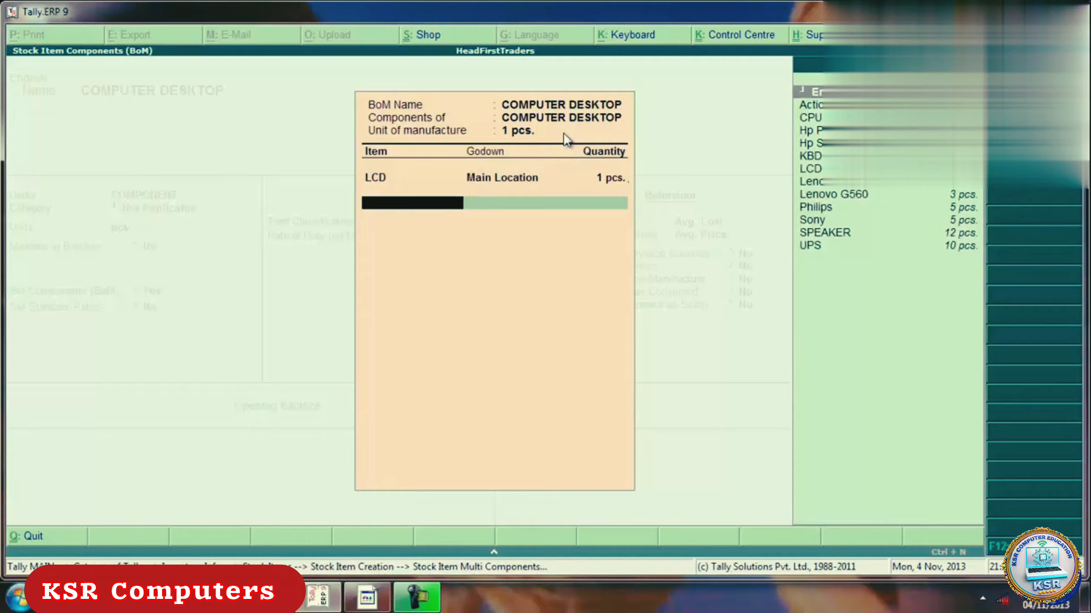
Add CPU as a component from the Main Location godown with a quantity of 1 pcs.
{"action": "type", "text": "C"}
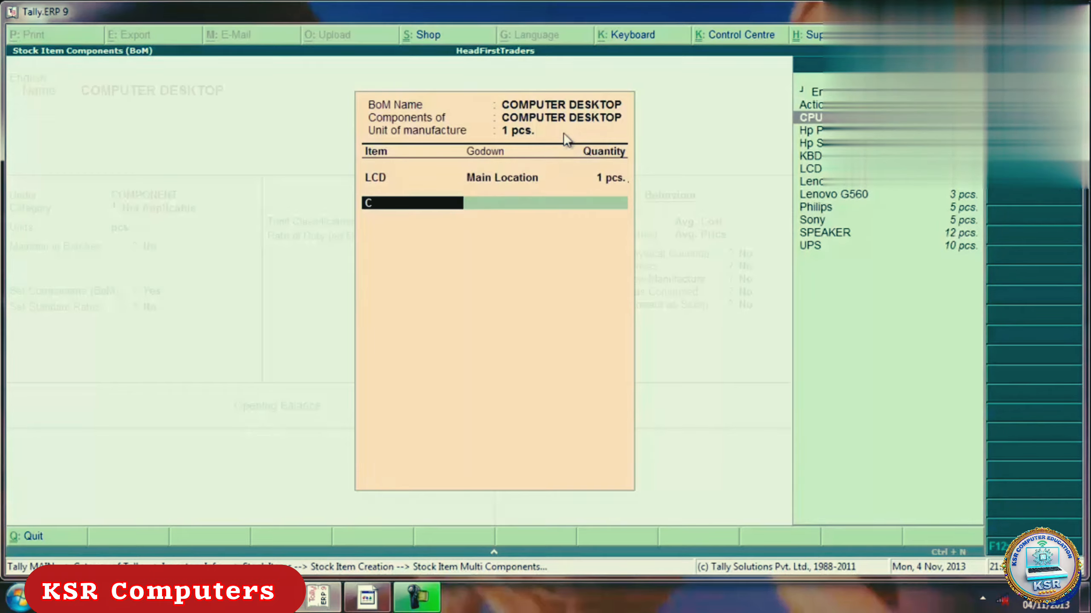
{"action": "key", "text": "Return"}
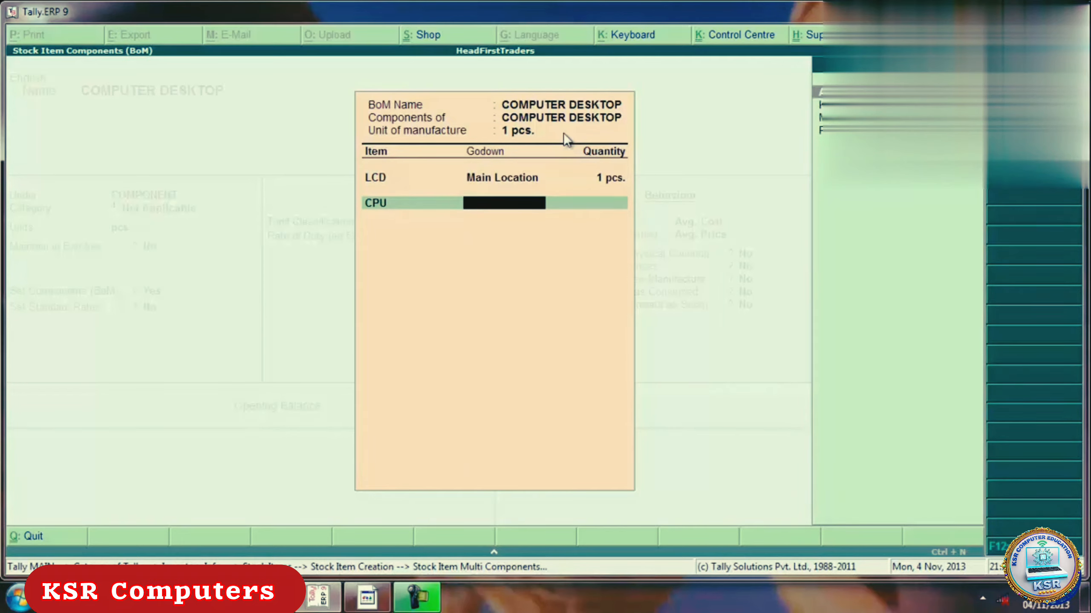
{"action": "key", "text": "Return"}
{"action": "type", "text": "1"}
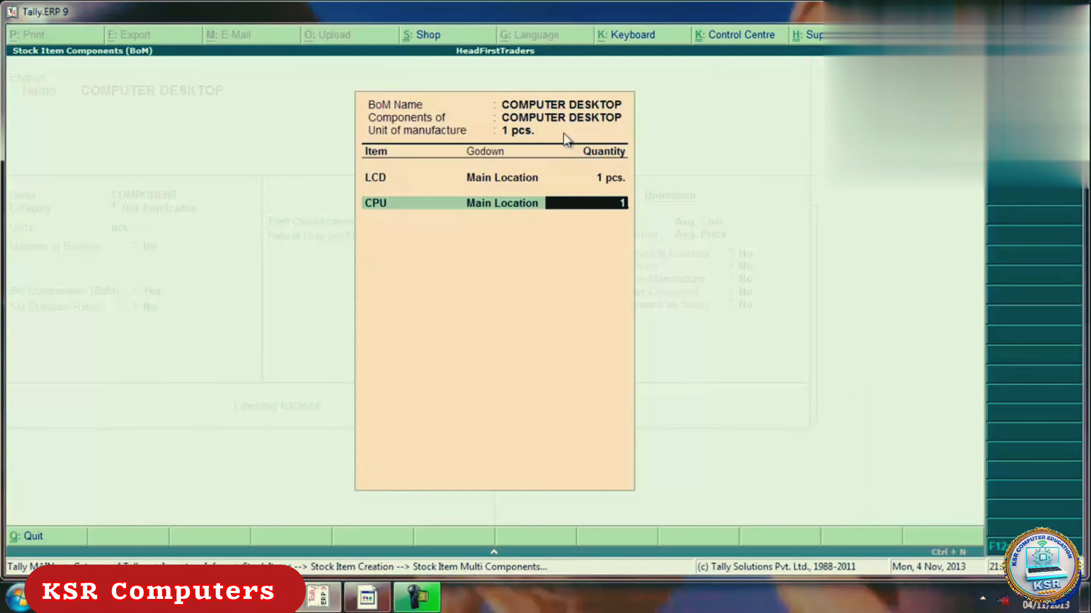
{"action": "key", "text": "Return"}
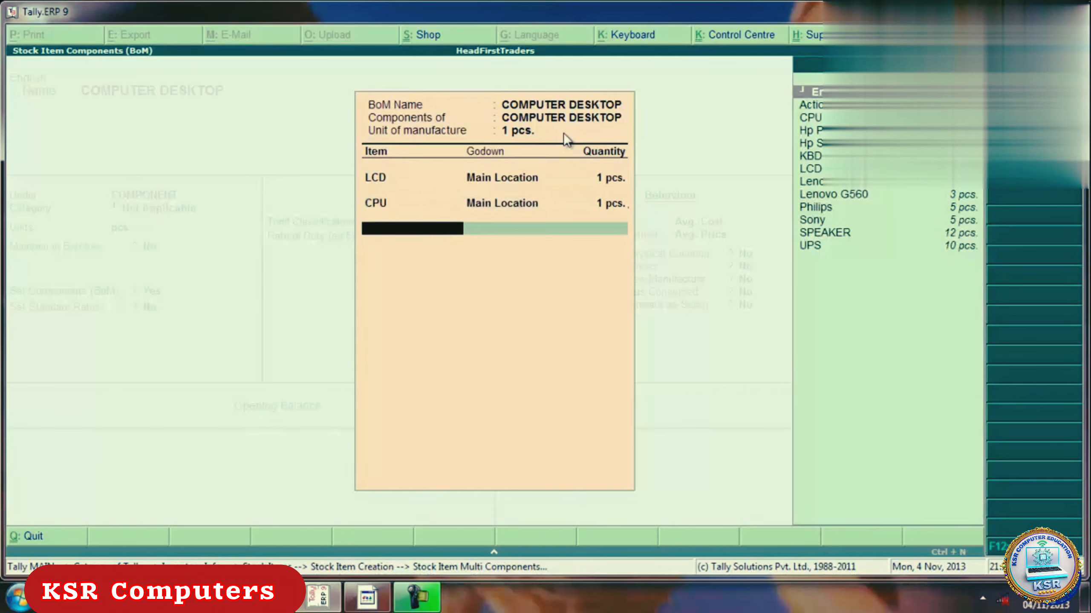
Add KBD+MOUSE as a component from the Main Location godown with a quantity of 1 pcs.
{"action": "type", "text": "K"}
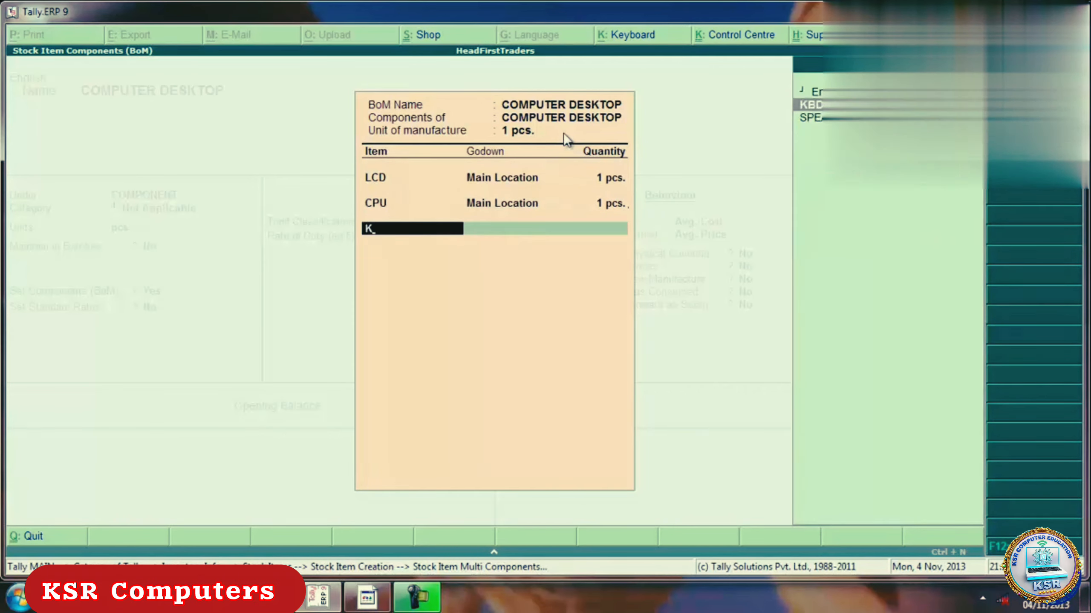
{"action": "key", "text": "Return"}
{"action": "type", "text": "M"}
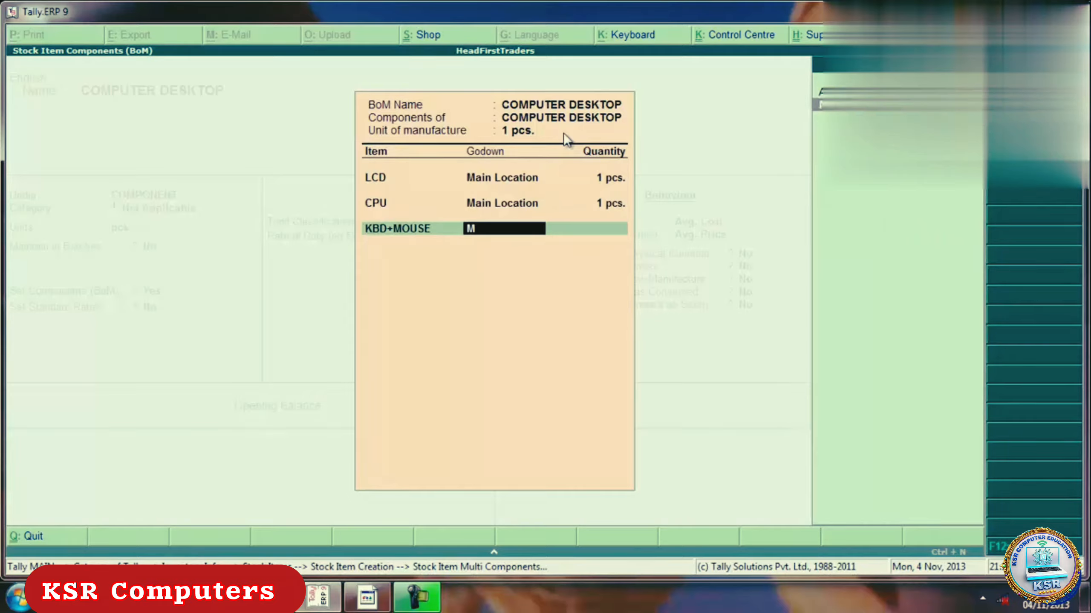
{"action": "key", "text": "Return"}
{"action": "type", "text": "1"}
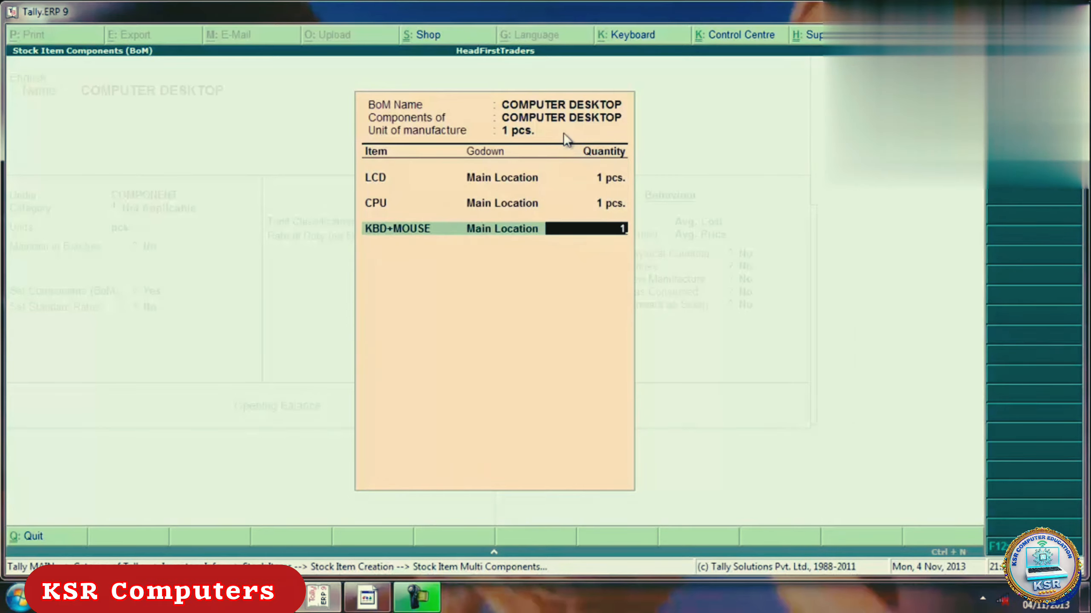
{"action": "key", "text": "Return"}
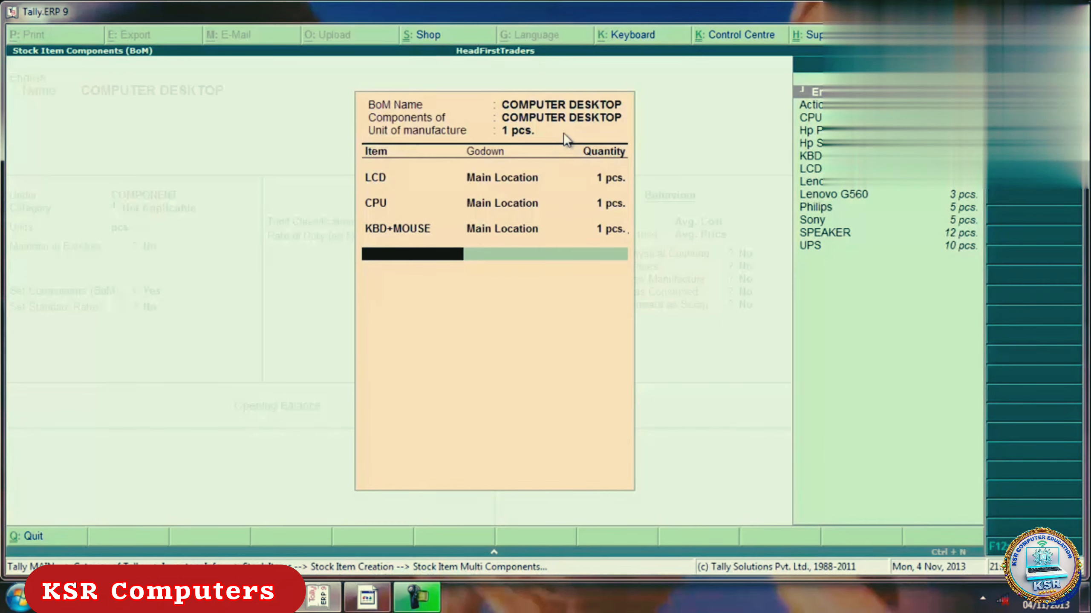
Add SPEAKER as a component from the Main Location godown with a quantity of 1 pcs.
{"action": "type", "text": "S"}
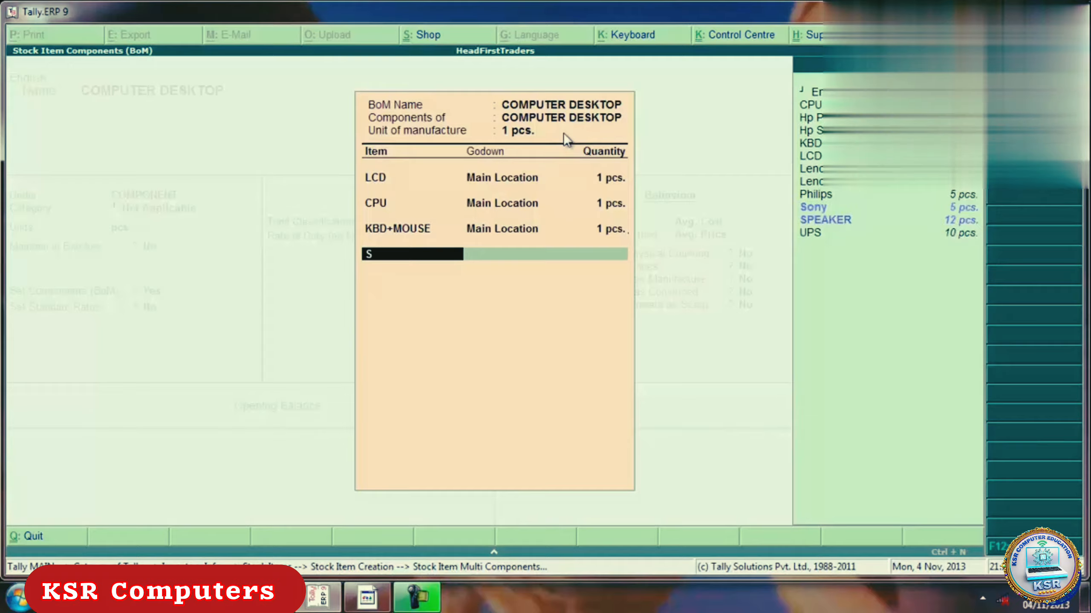
{"action": "type", "text": "P"}
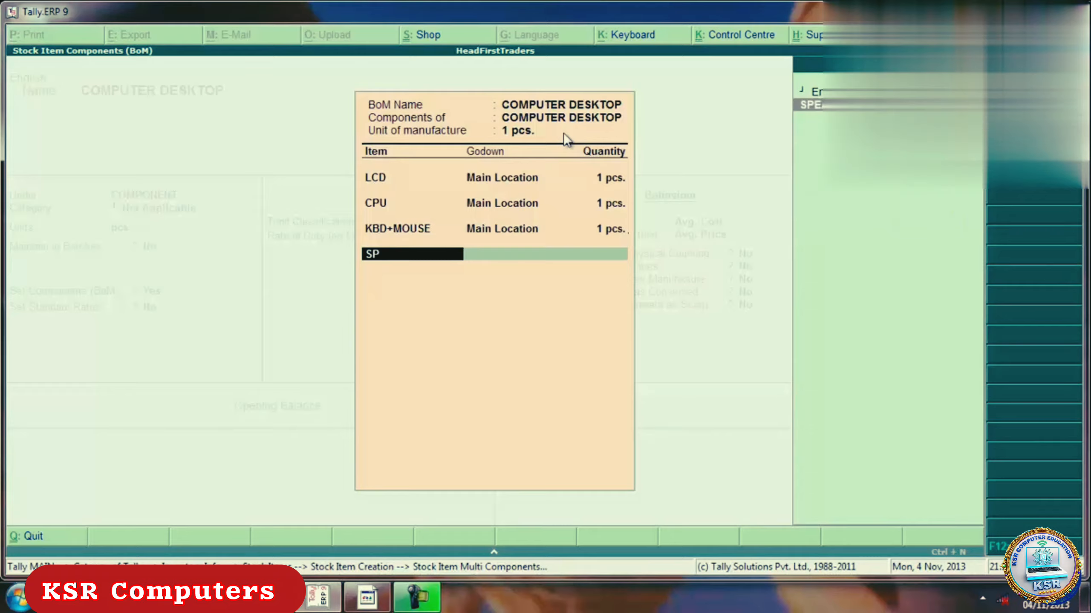
{"action": "key", "text": "Return"}
{"action": "type", "text": "M"}
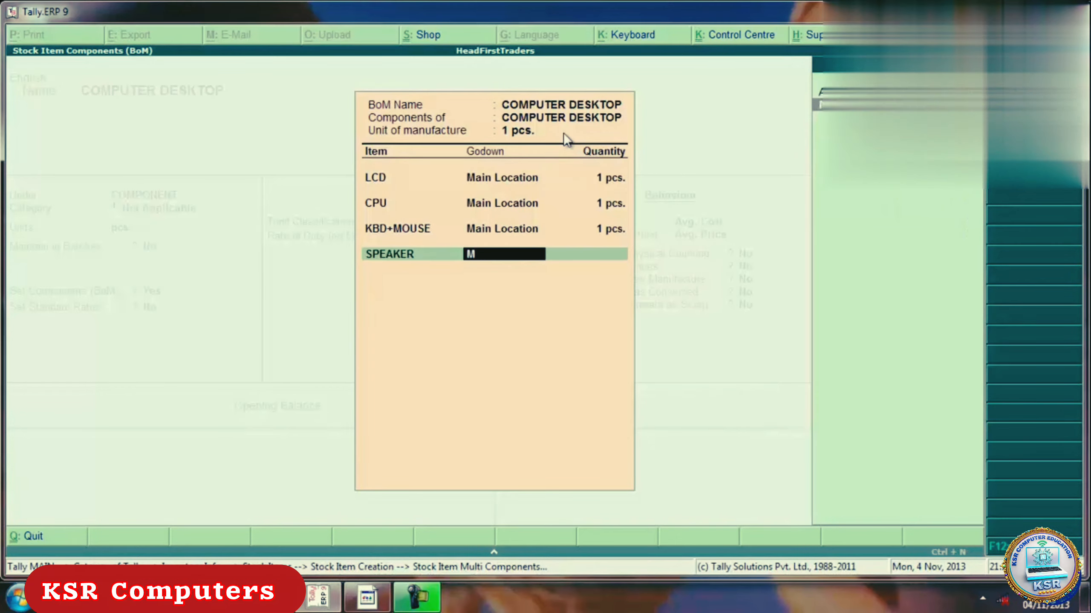
{"action": "key", "text": "Return"}
{"action": "type", "text": "1"}
{"action": "key", "text": "Return"}
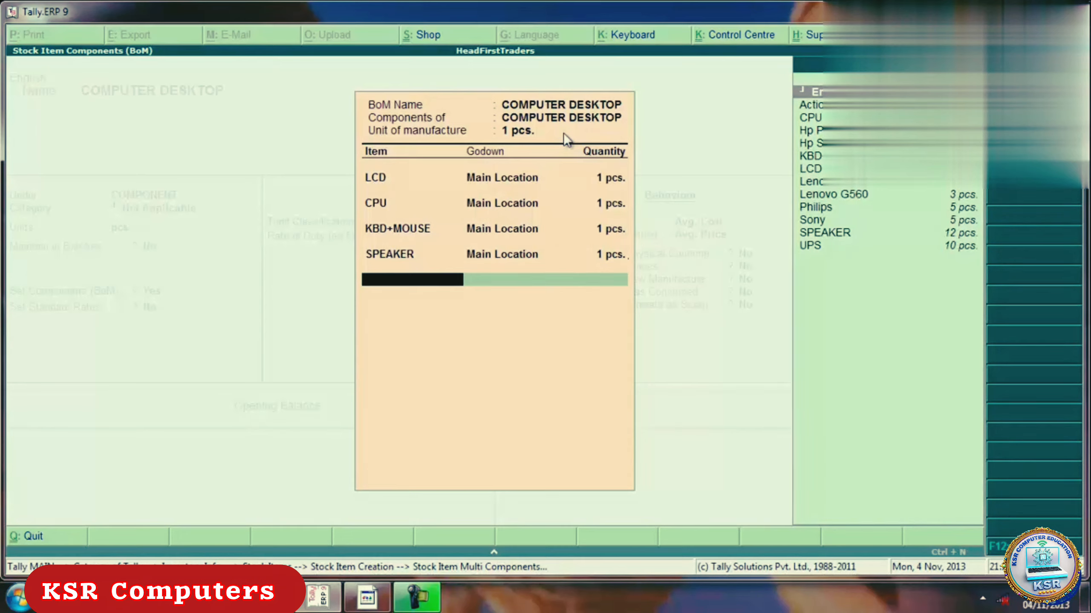
Add UPS as a component from the Main Location godown with a quantity of 1 pcs.
{"action": "type", "text": "U"}
{"action": "key", "text": "Return"}
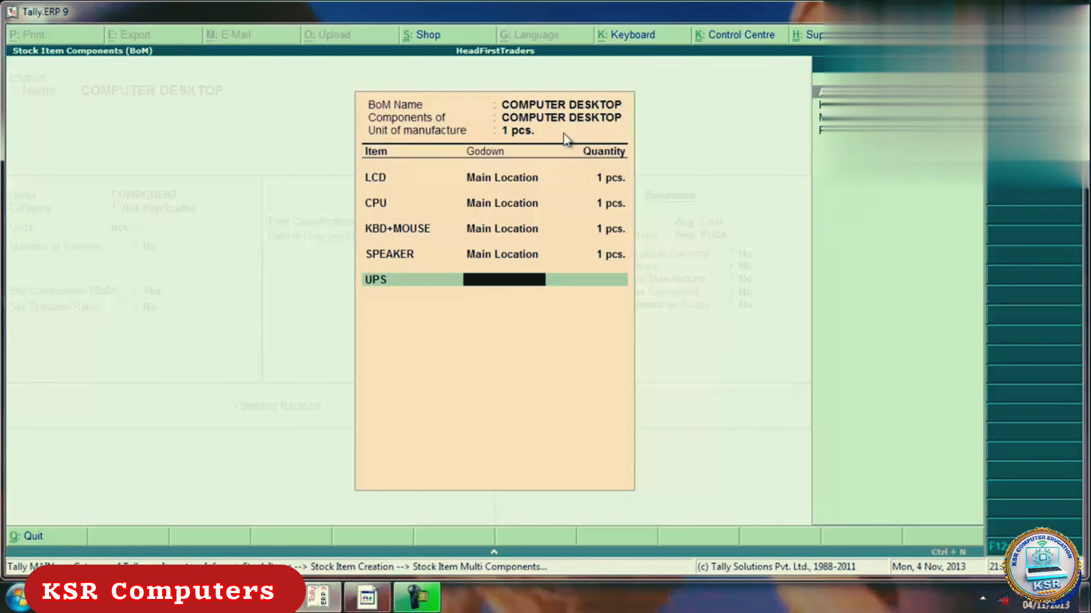
{"action": "type", "text": "M"}
{"action": "key", "text": "Return"}
{"action": "type", "text": "1"}
{"action": "key", "text": "Return"}
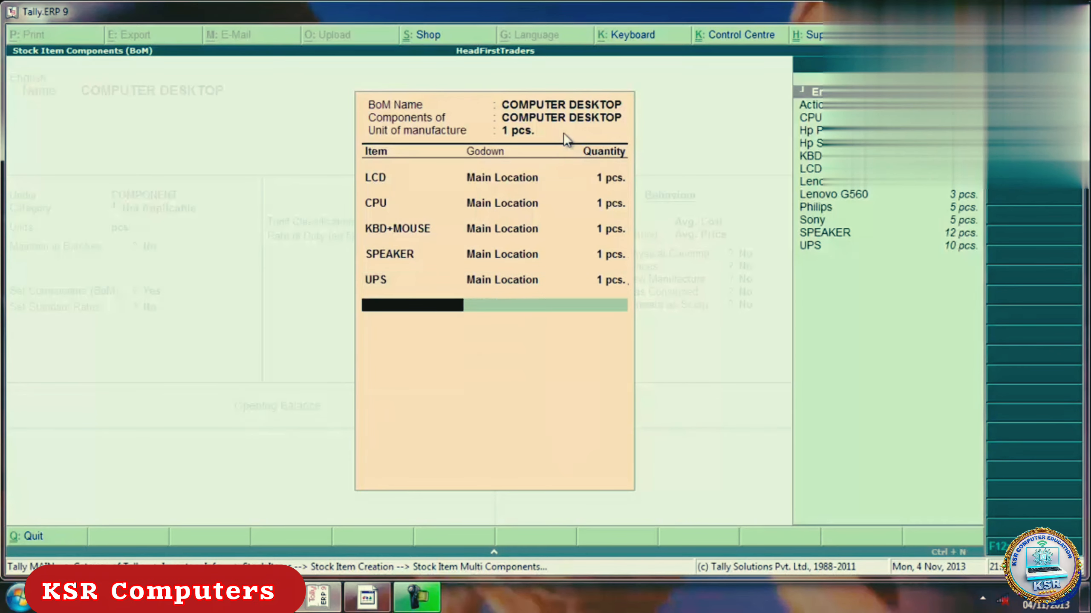